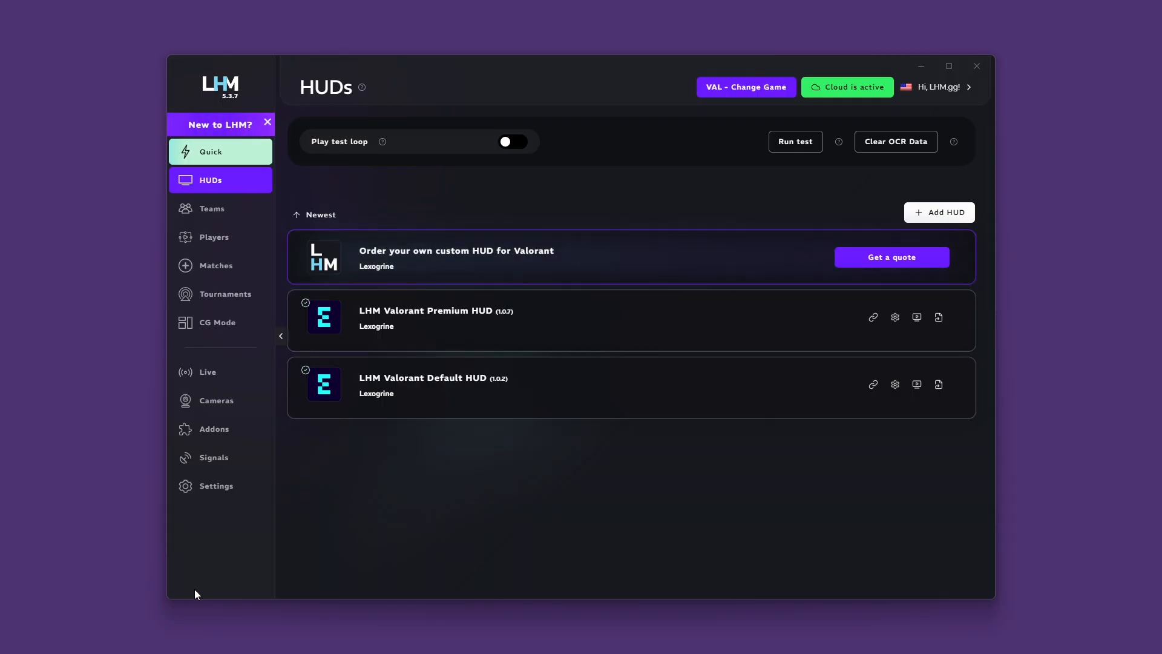
Step: Open the application settings and review the Valorant match type and game language options
click(240, 495)
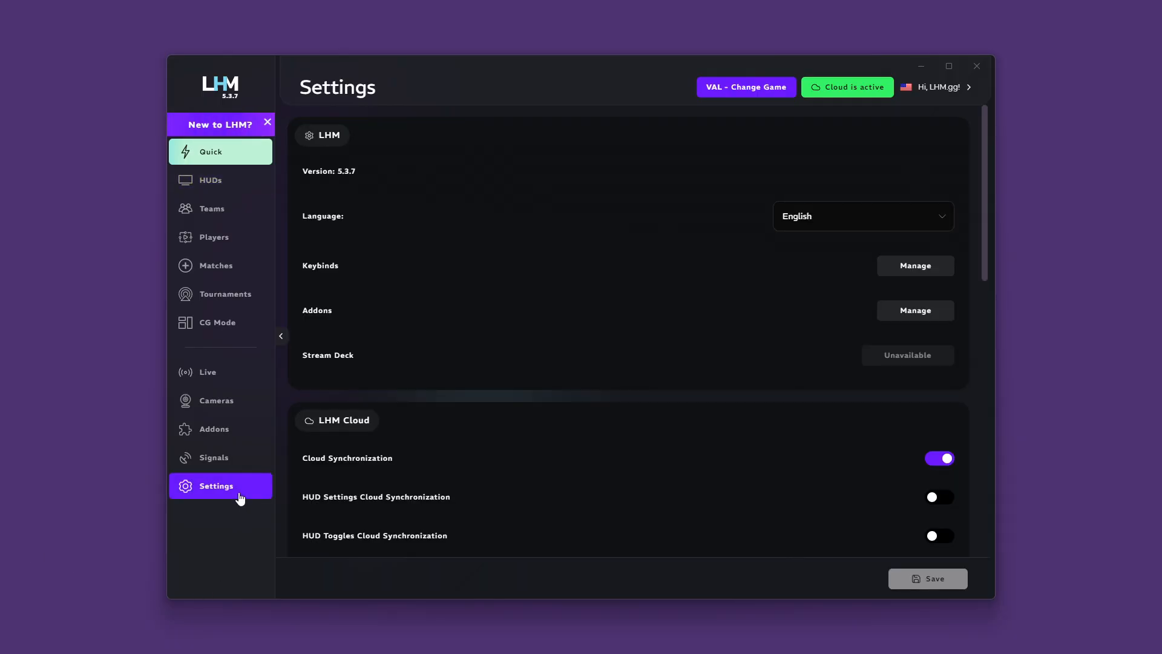
scroll(971, 402, down, 5)
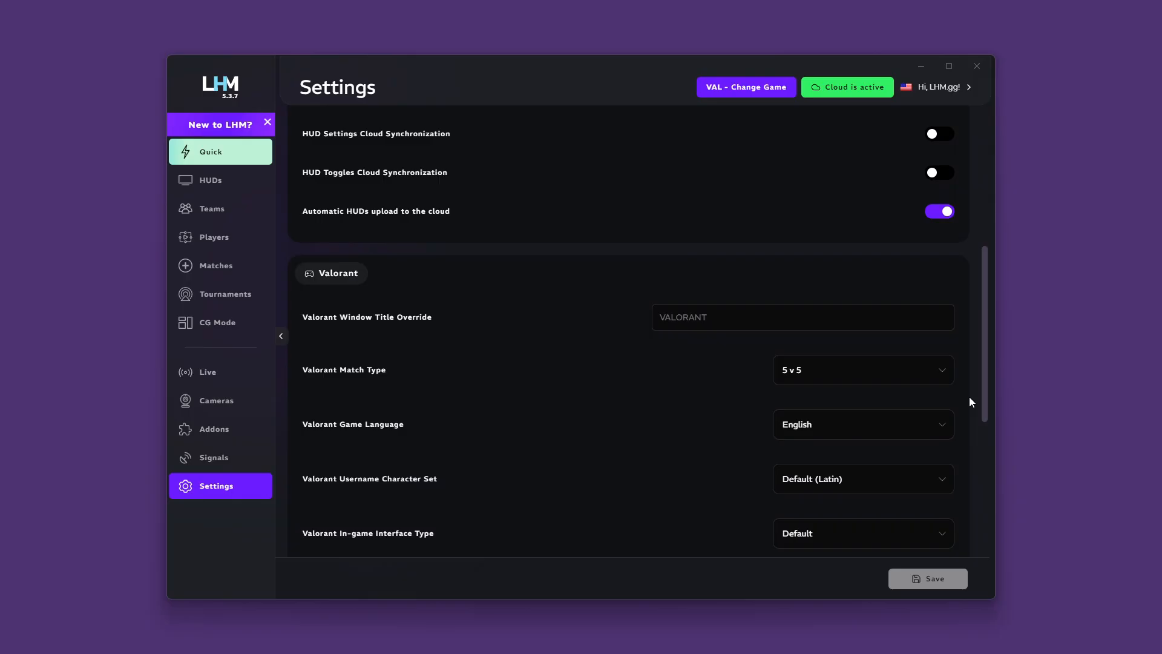
scroll(971, 402, down, 2)
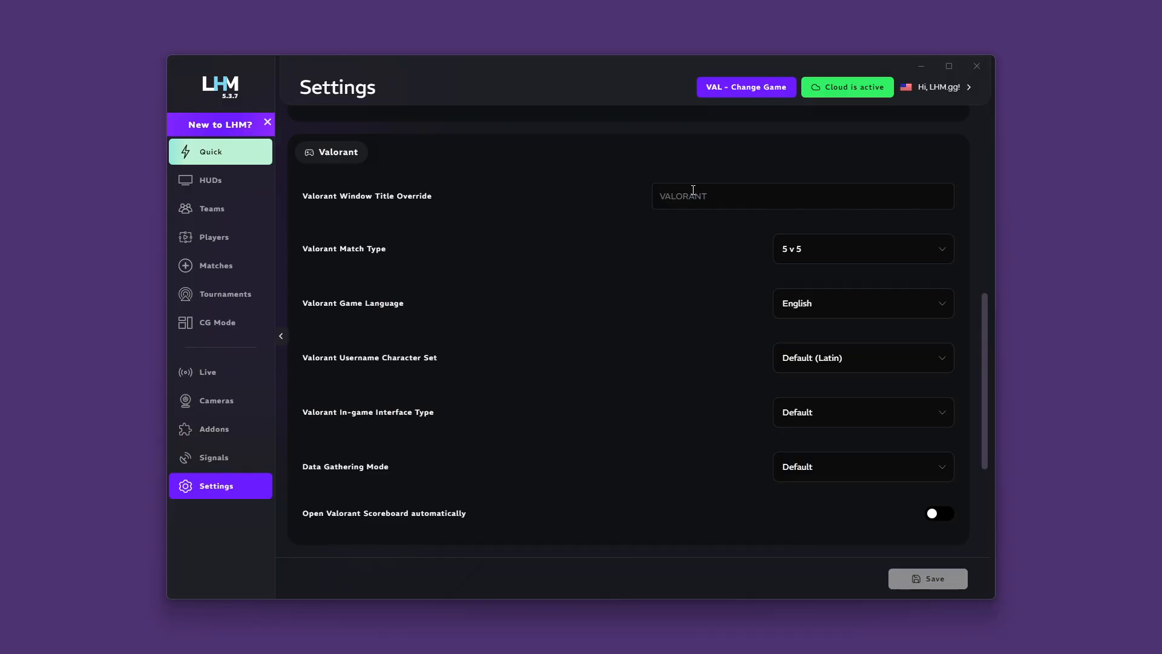
click(822, 252)
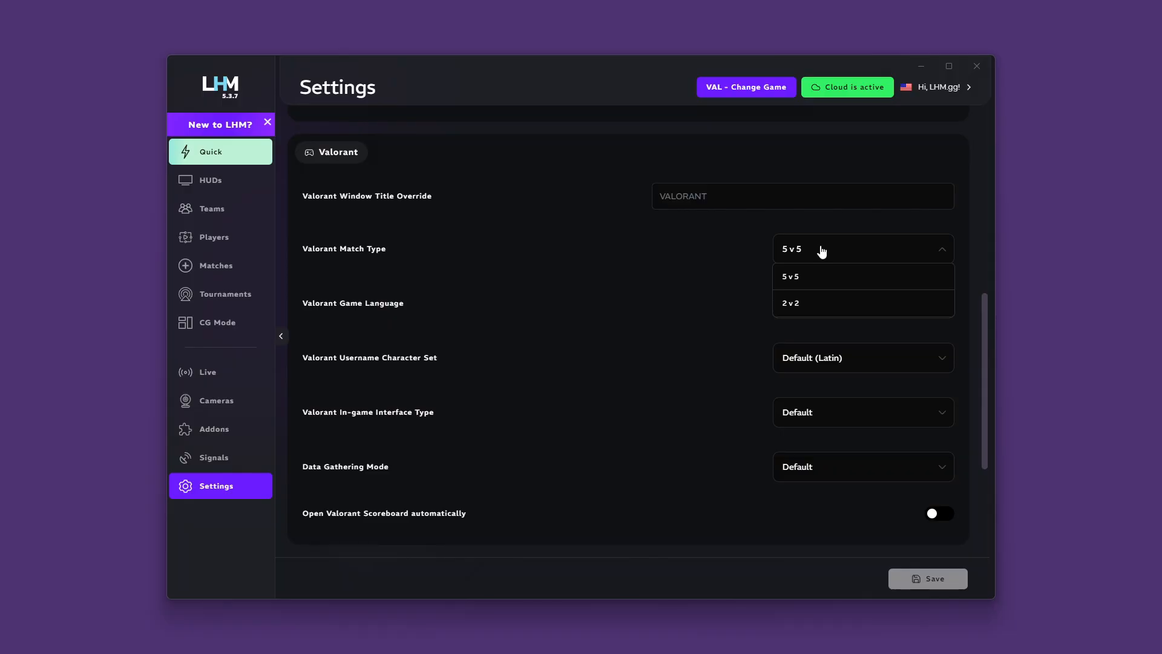
click(821, 251)
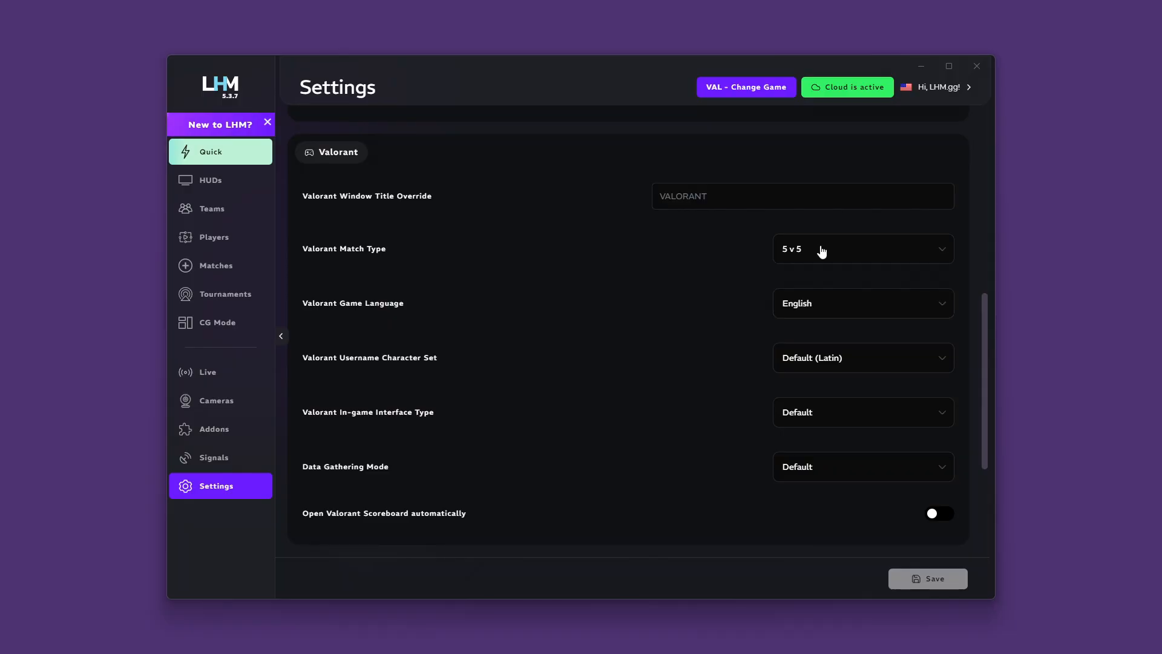
click(836, 308)
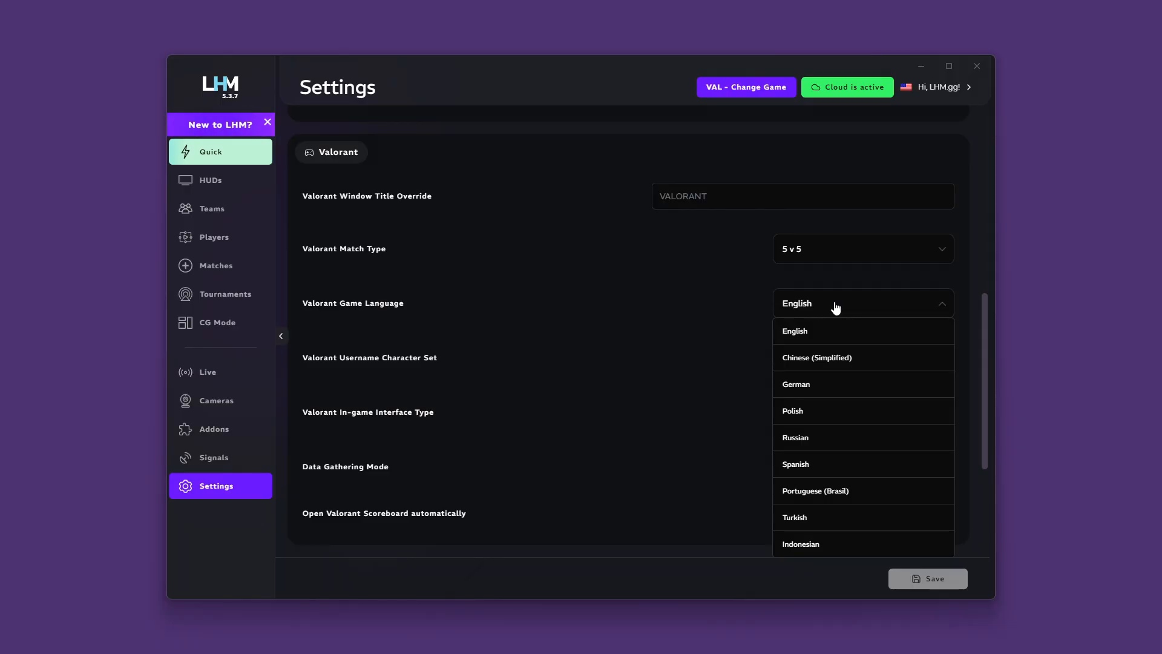
click(835, 308)
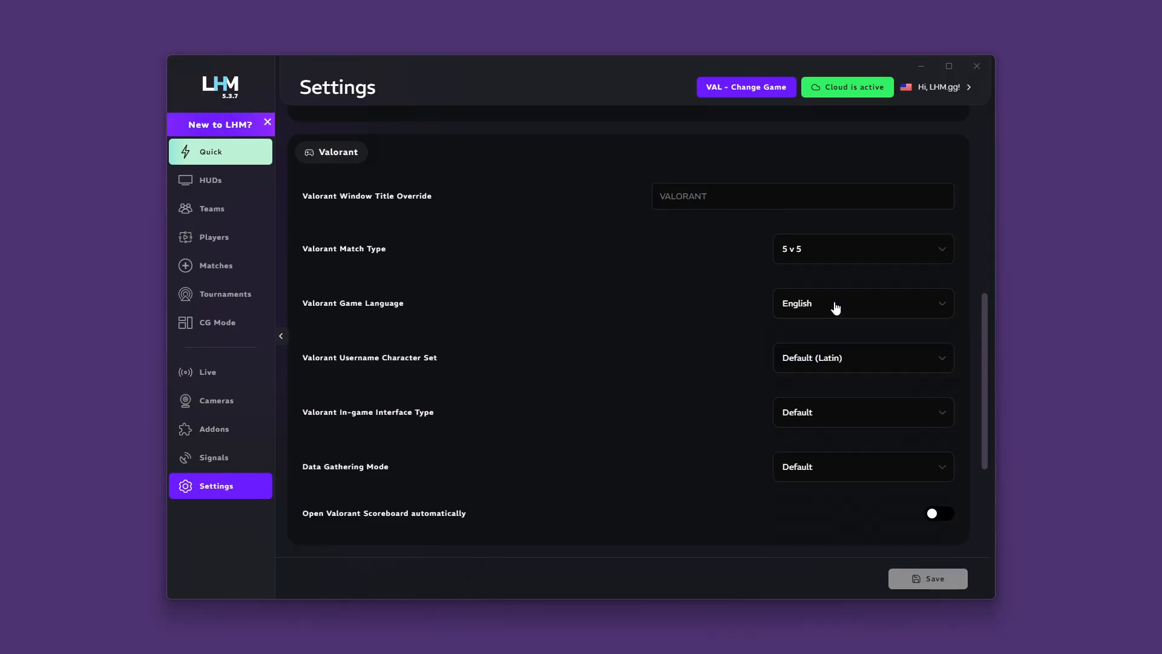
Step: Review the available options for the Valorant username character set, in-game interface type and data gathering mode
click(862, 359)
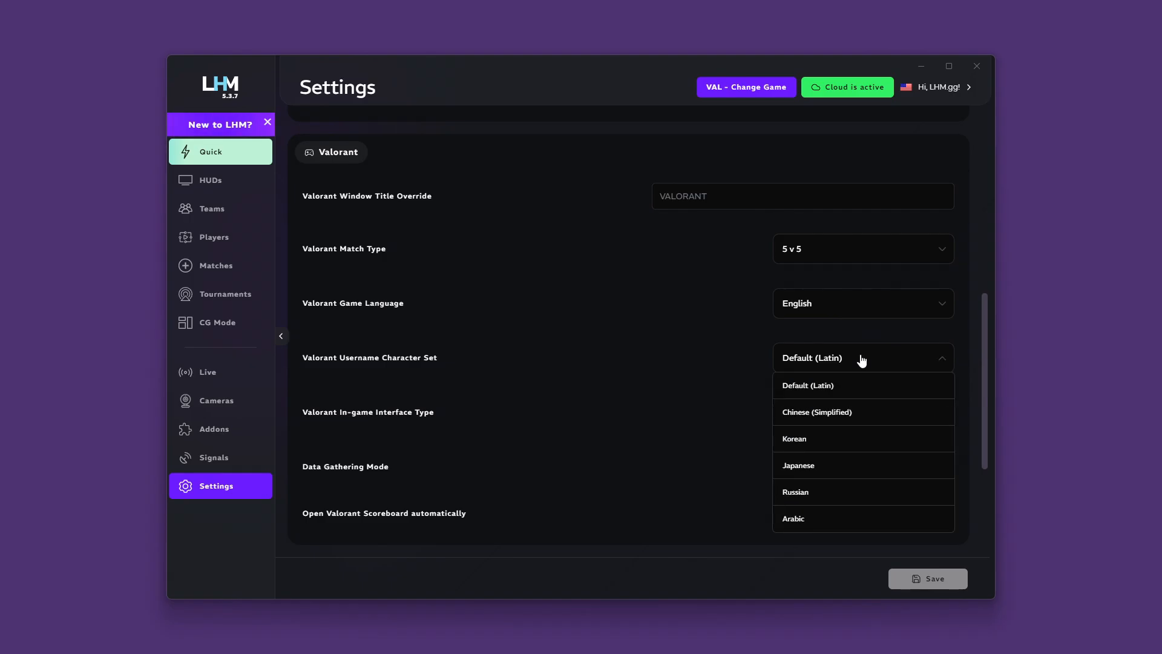
click(862, 360)
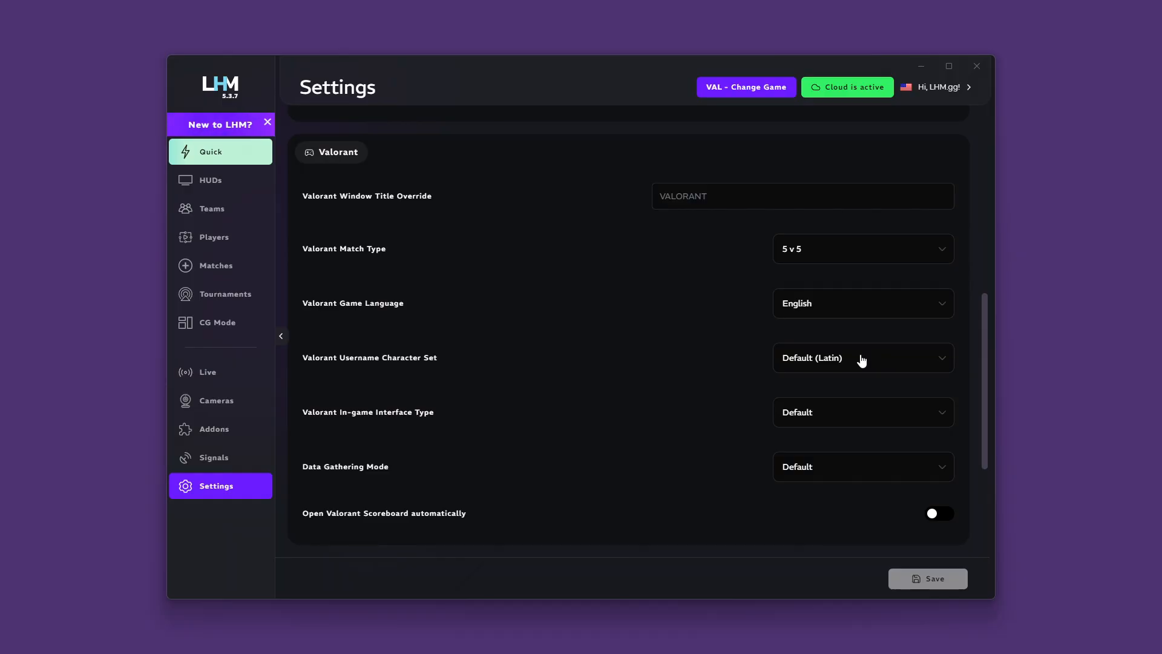
click(868, 416)
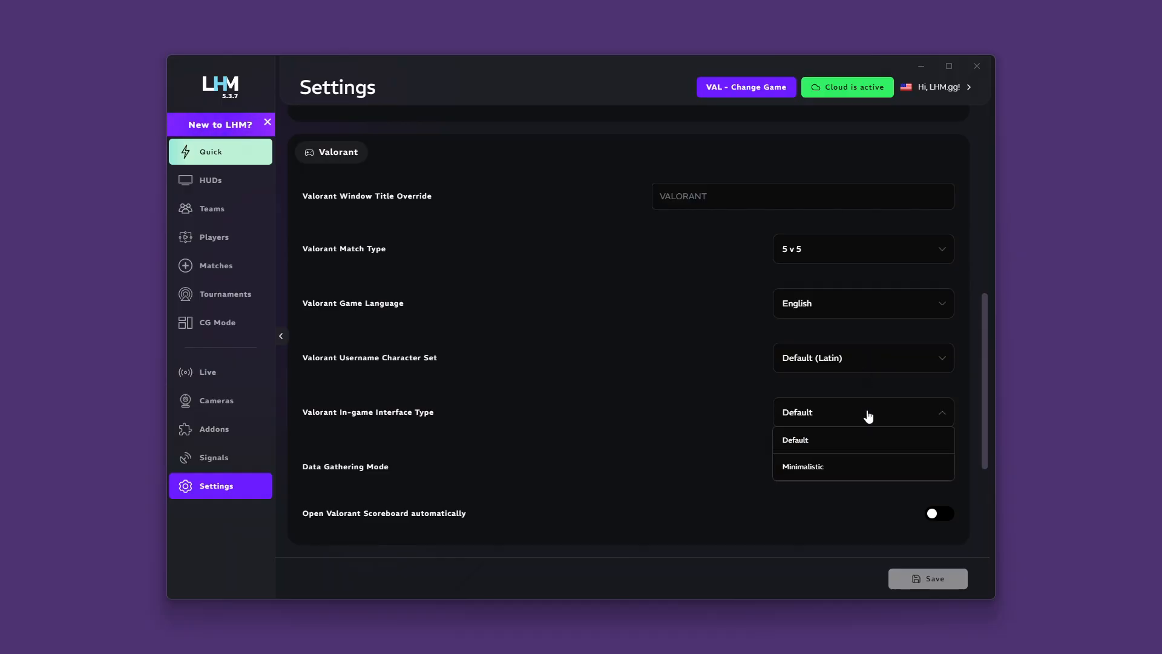
click(868, 417)
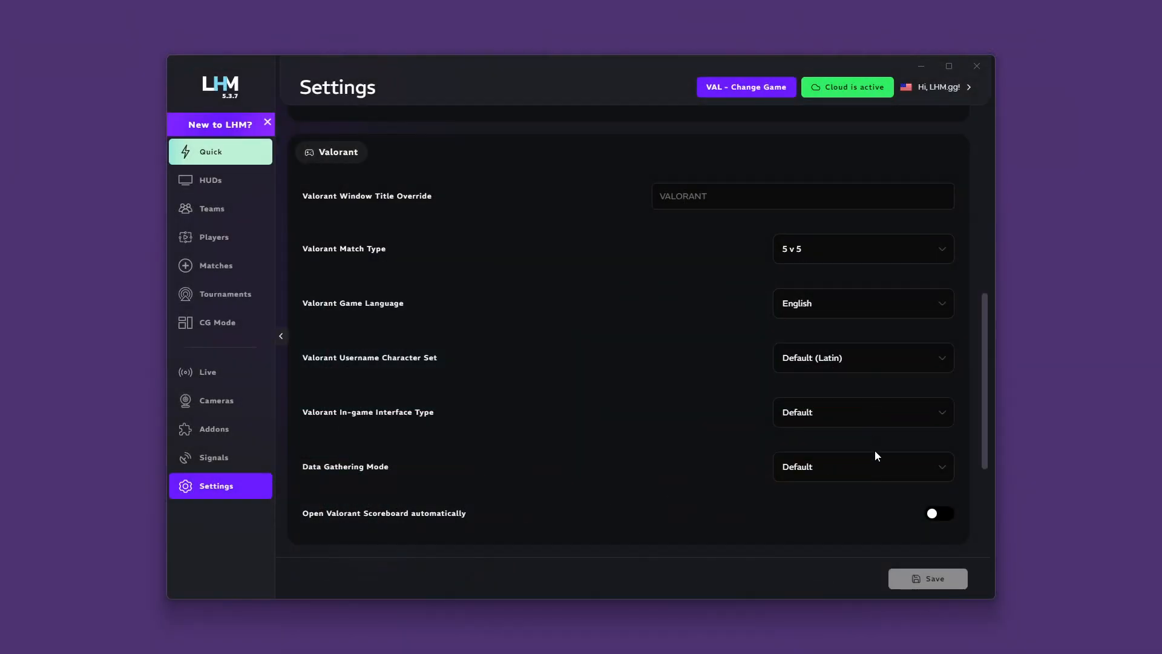
click(877, 468)
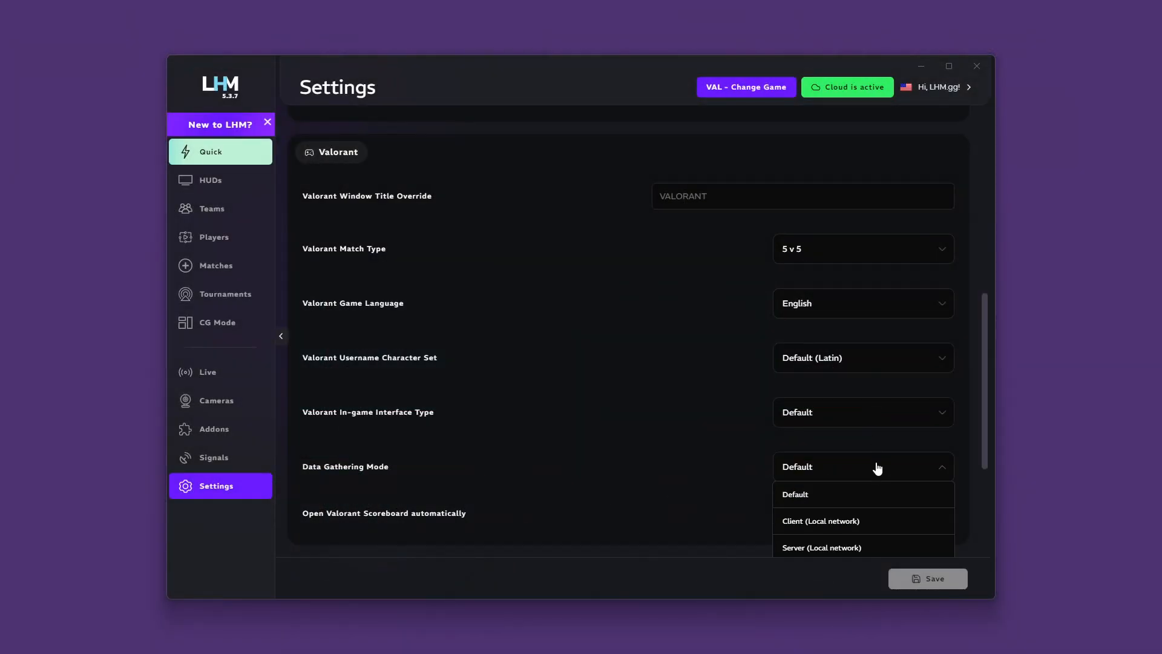
scroll(884, 469, down, 2)
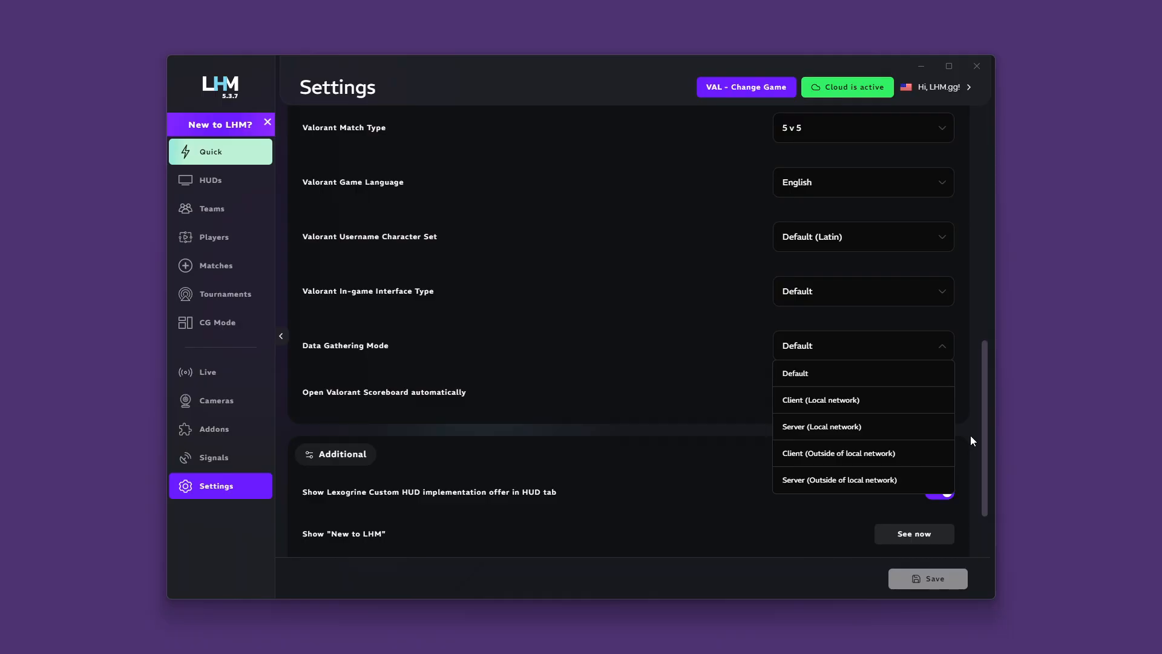
click(906, 356)
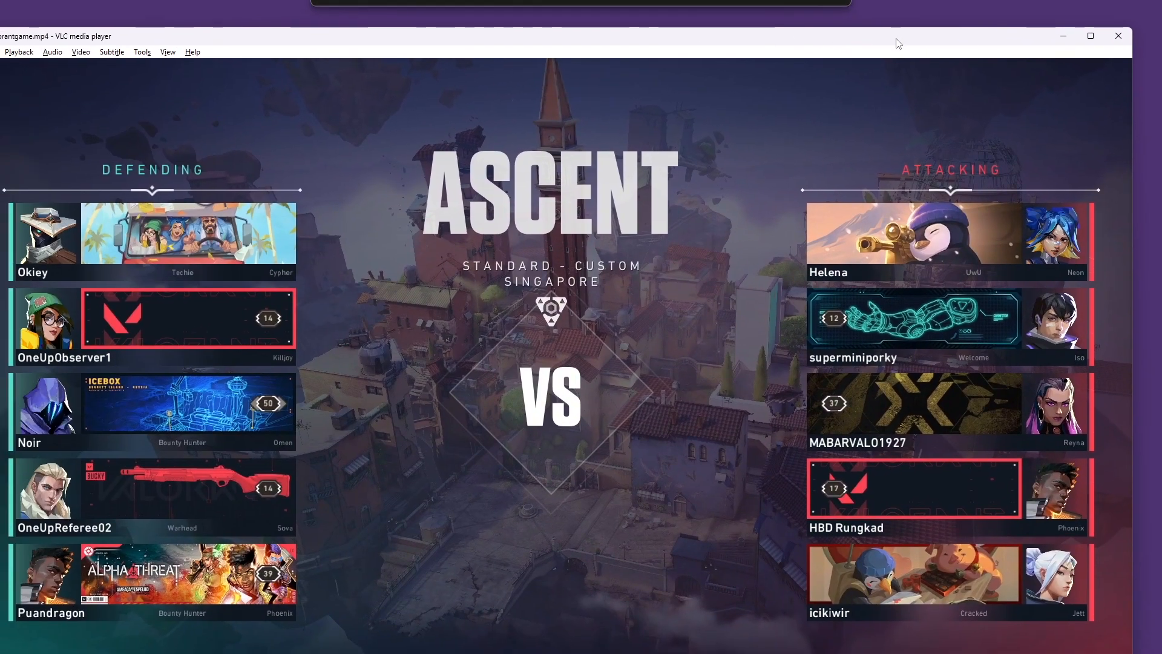
Step: Show the valorantgame.mp4 video in VLC full screen and bring LHM back in front of it
double_click(806, 133)
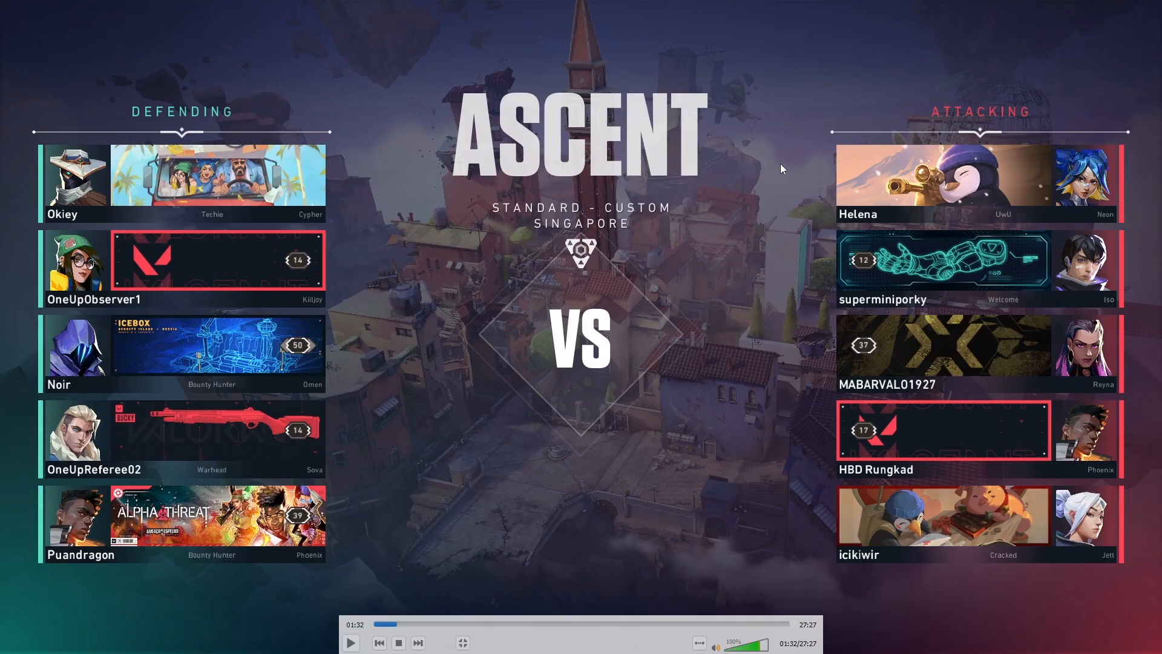
key(super)
click(742, 640)
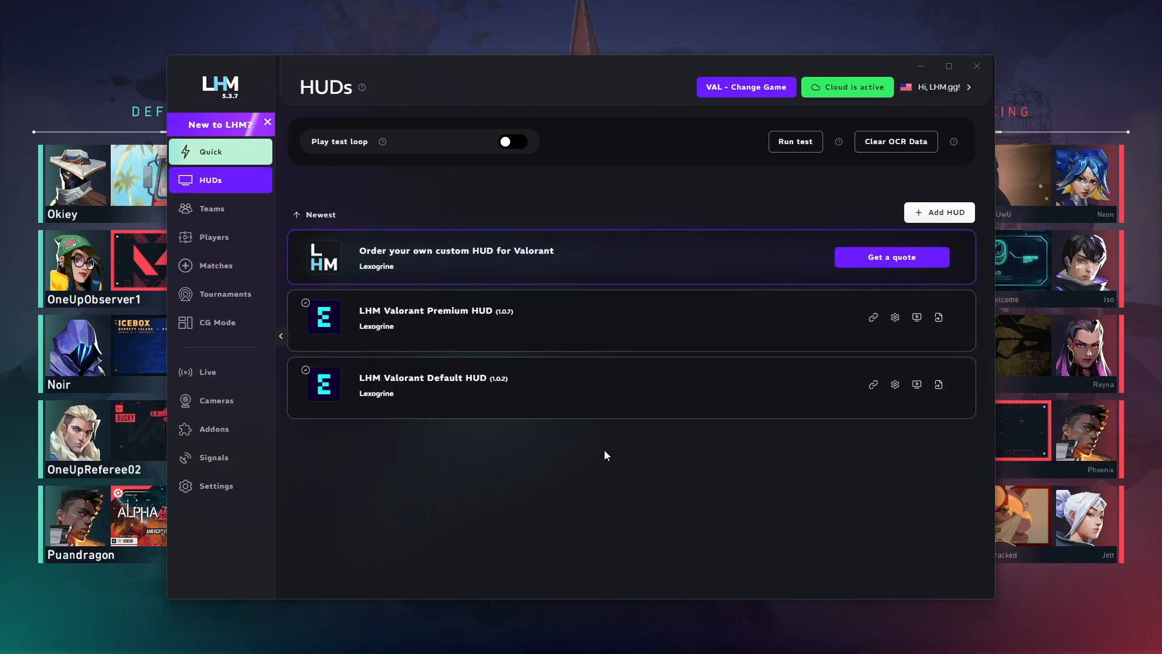
Step: Set the Valorant window title override to "valorantgame.mp4 - VLC media player" and save the settings
click(218, 490)
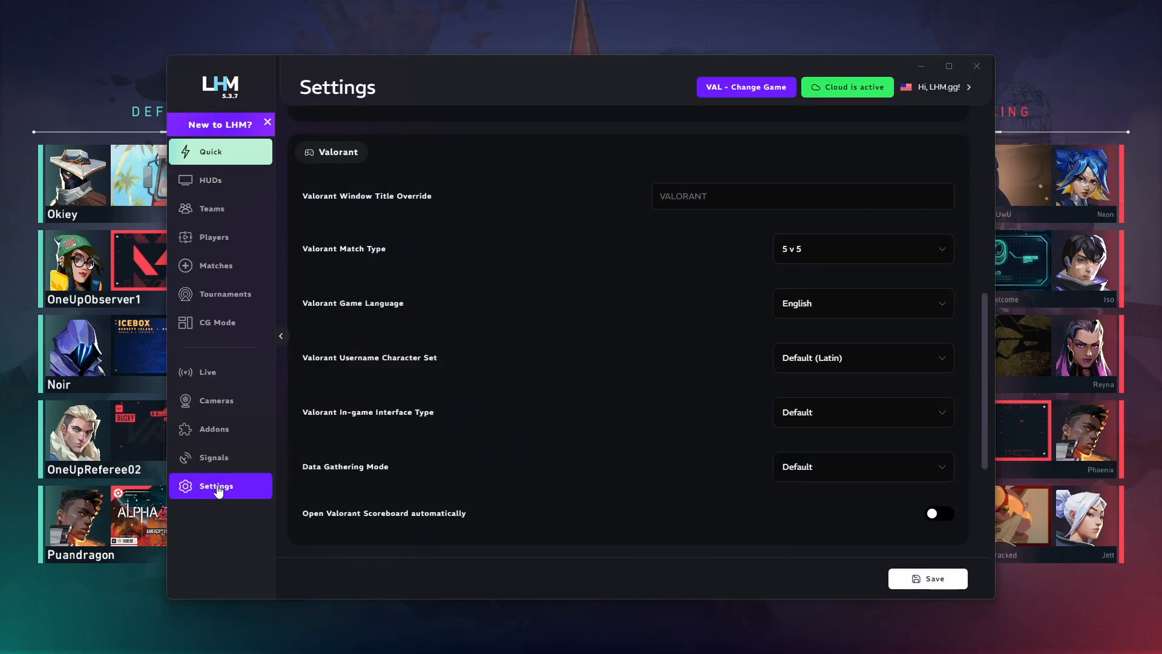
click(679, 196)
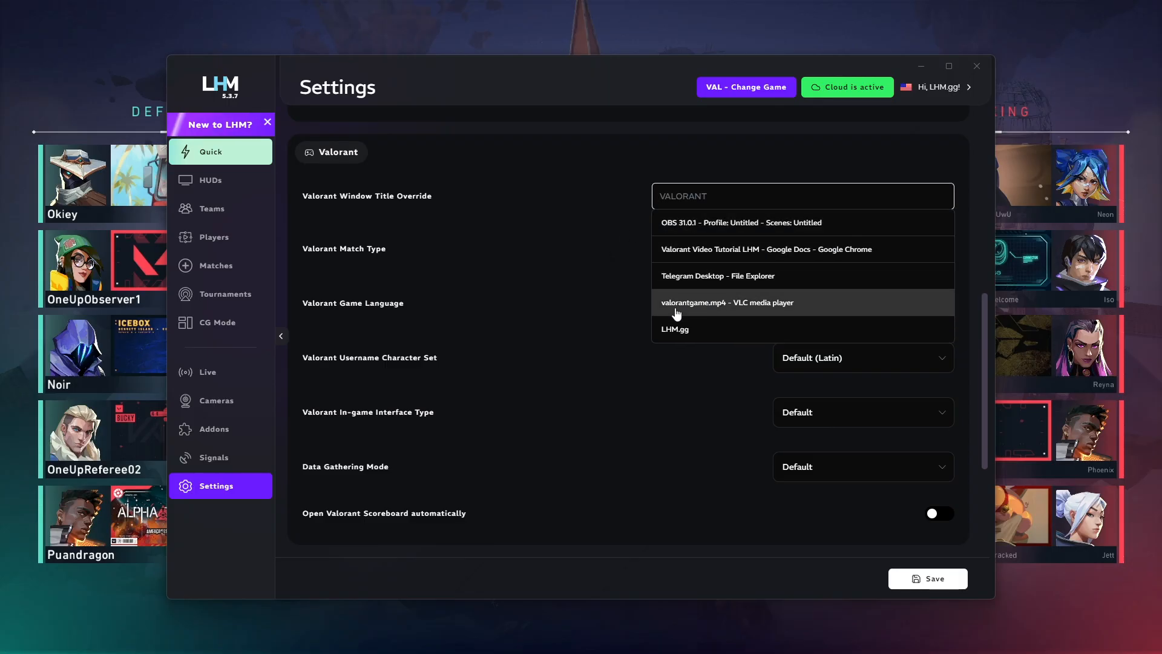
click(677, 302)
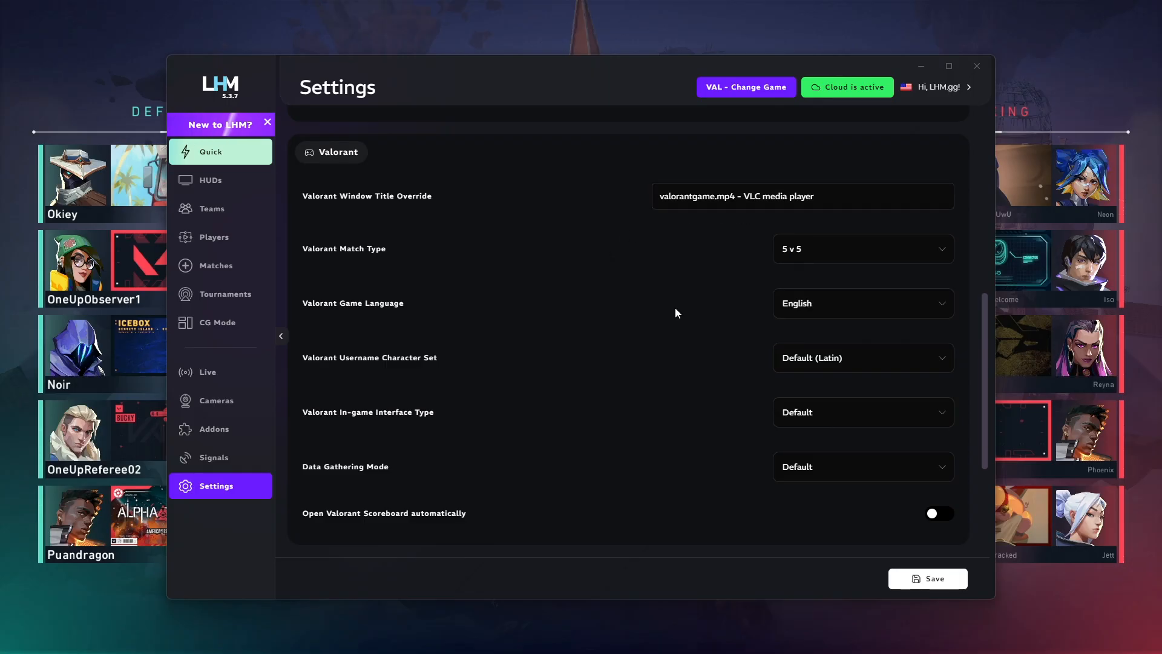
click(911, 580)
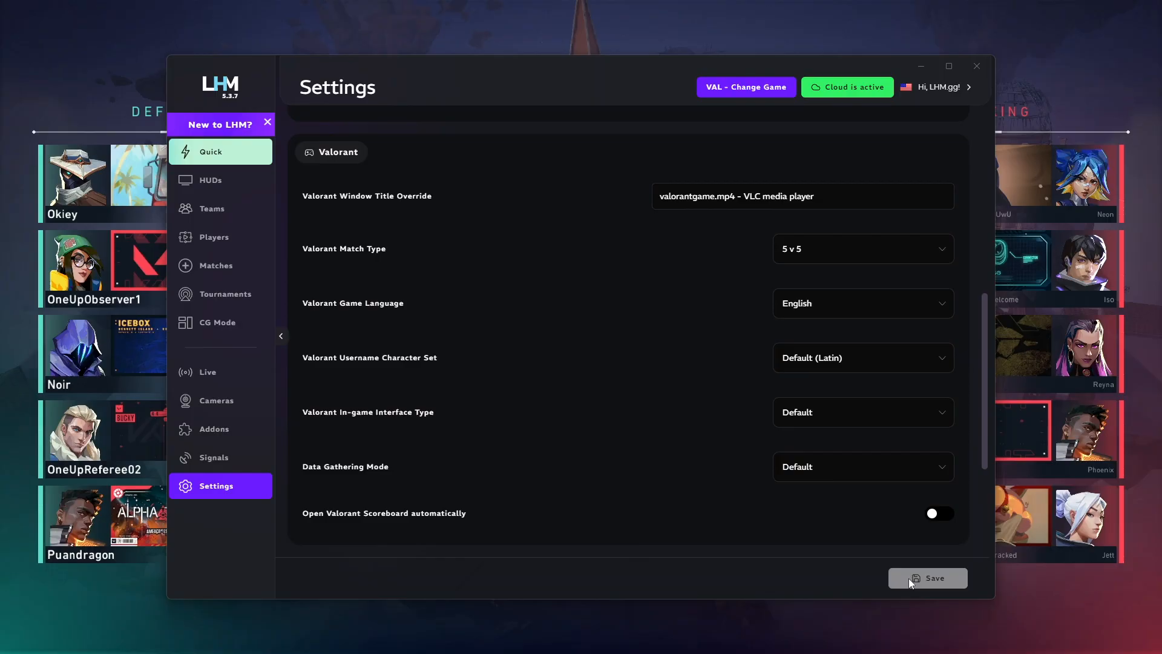
Step: Launch the LHM Valorant Premium HUD as an overlay and skip ahead in the match video
click(219, 187)
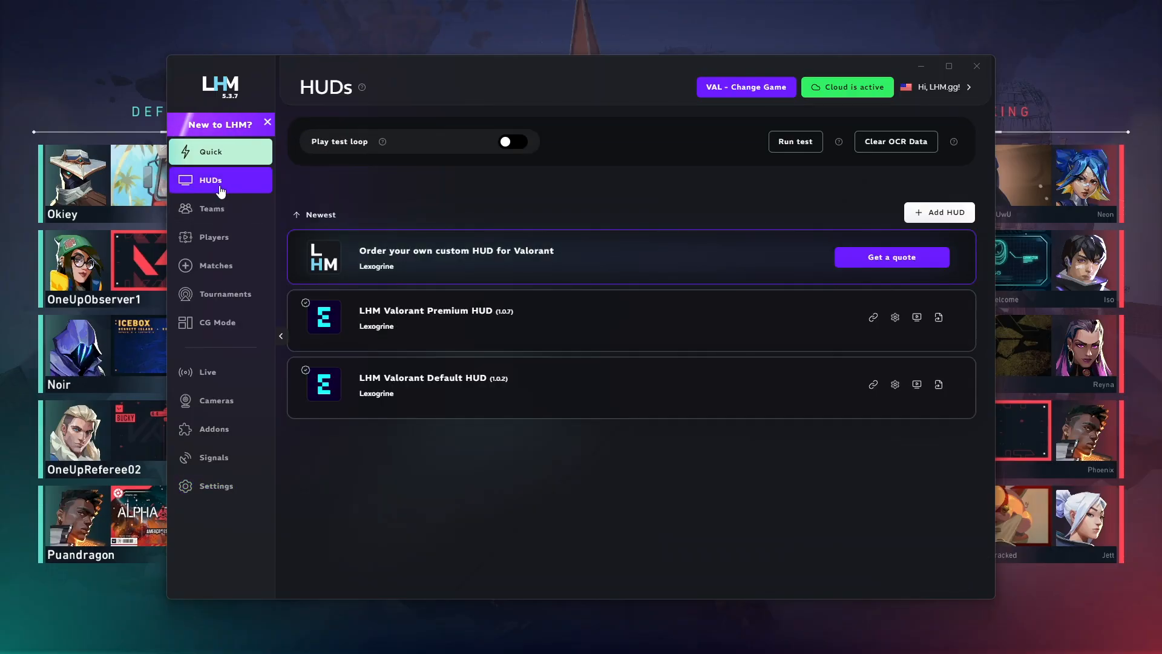
click(918, 320)
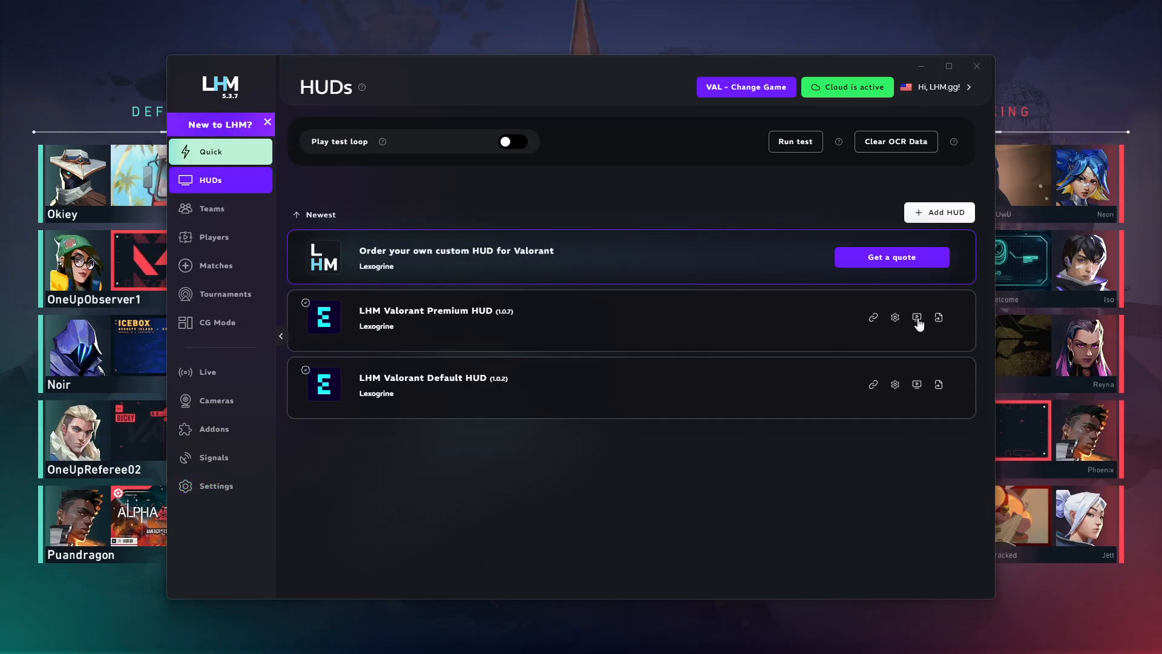
click(1045, 359)
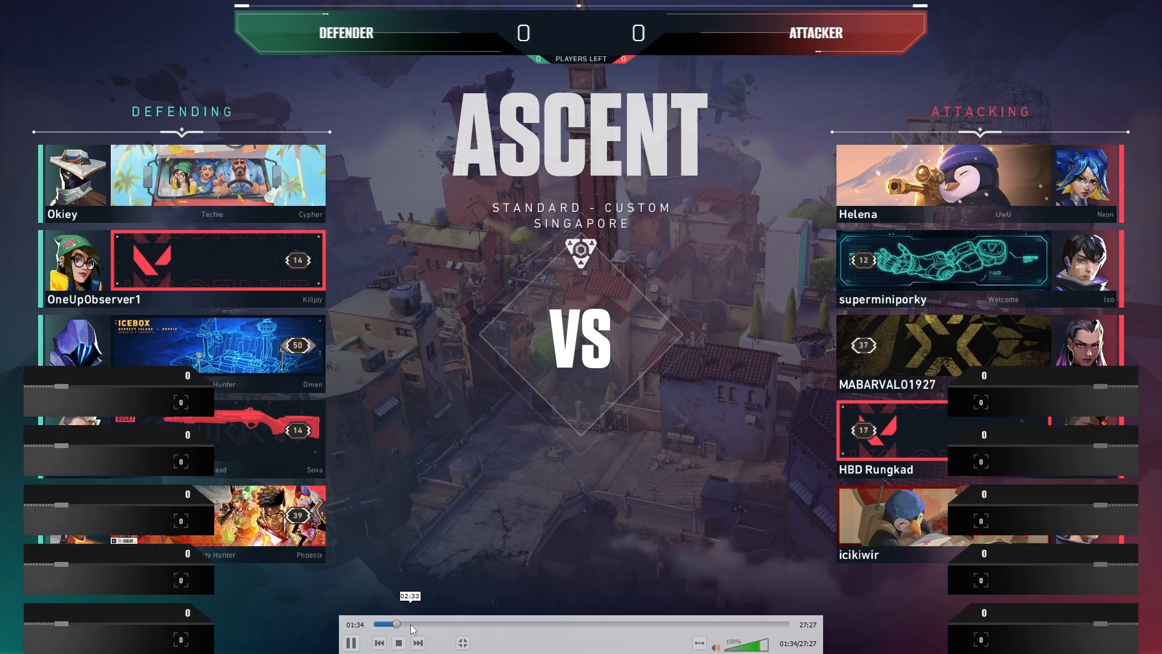
click(411, 624)
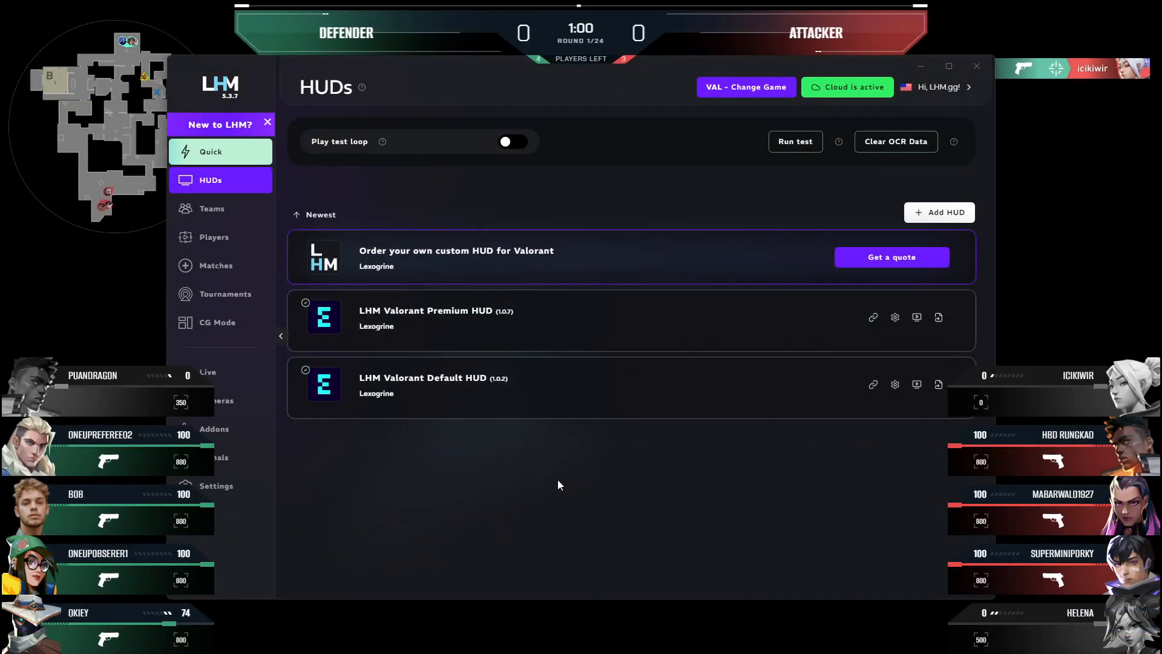
Step: Open the Premium HUD's display settings, choose the Blue & Red theme and send it to the HUD
click(895, 319)
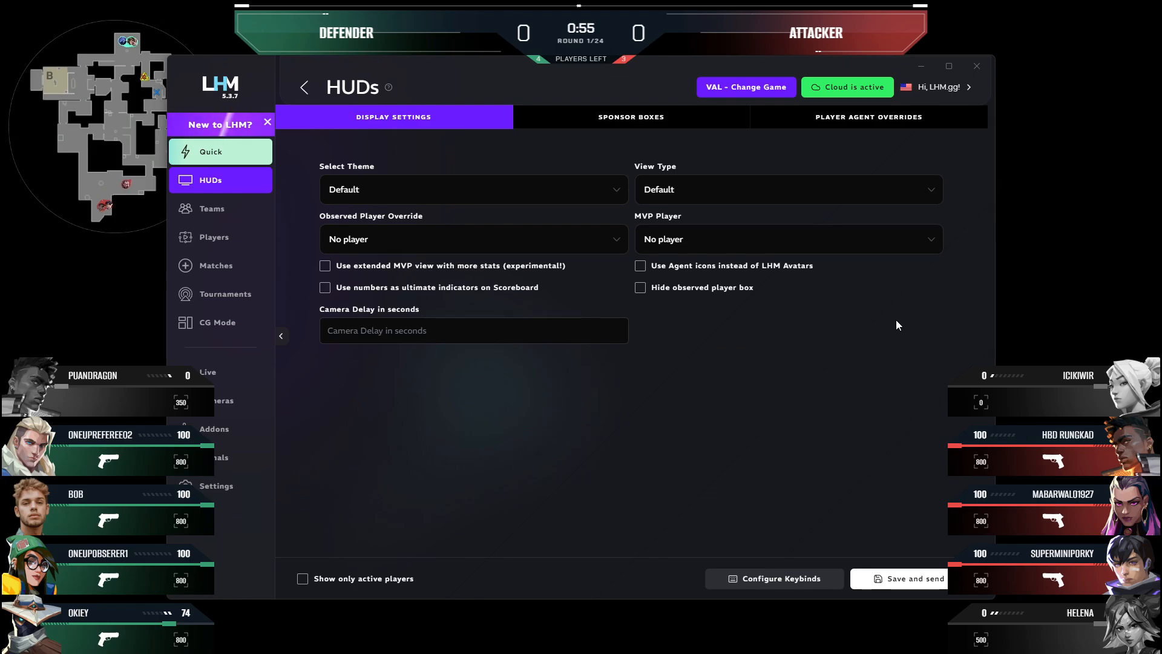
click(434, 190)
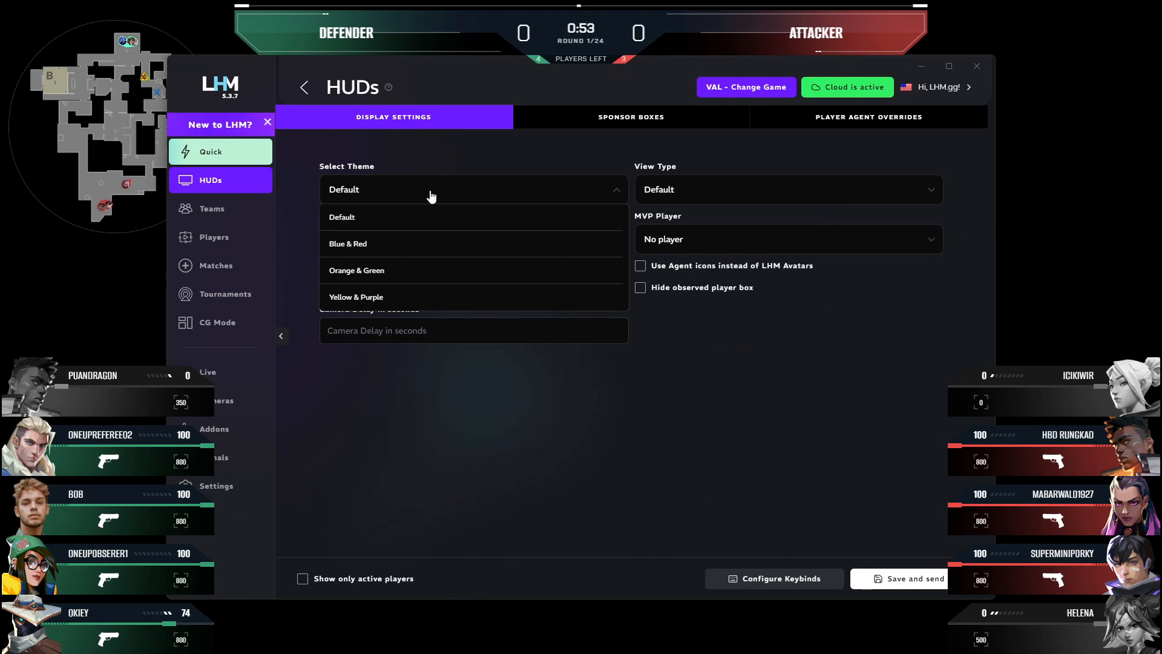
click(413, 244)
click(897, 580)
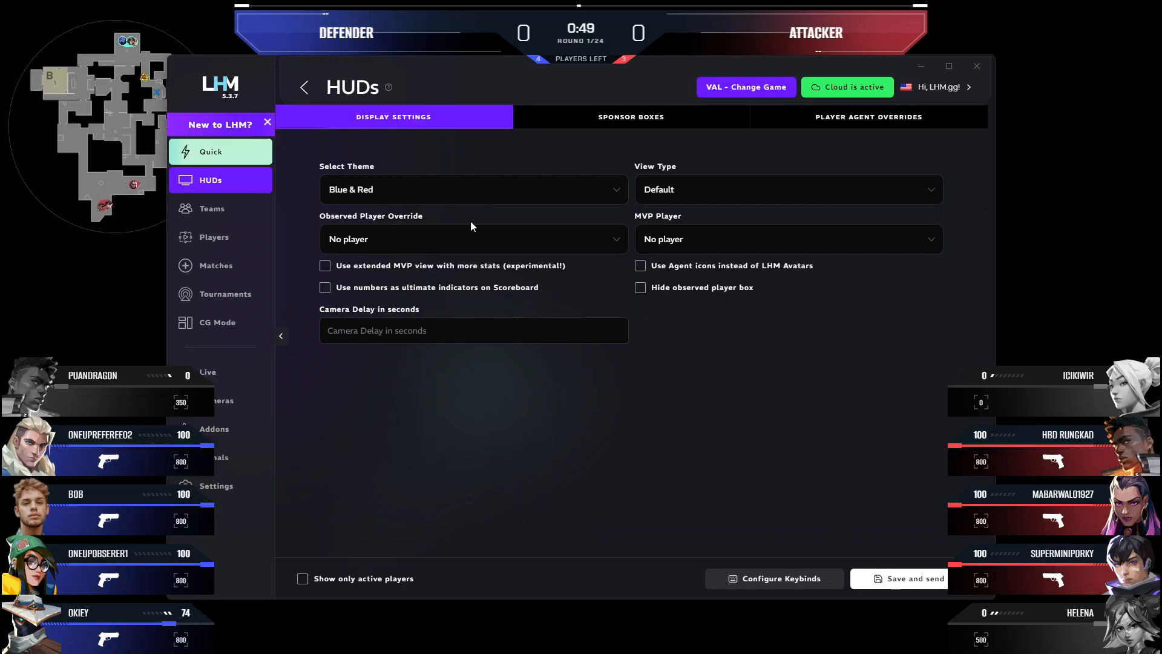
Step: Try the Orange & Green and Yellow & Purple themes on the HUD, saving and sending each one
click(433, 192)
click(409, 270)
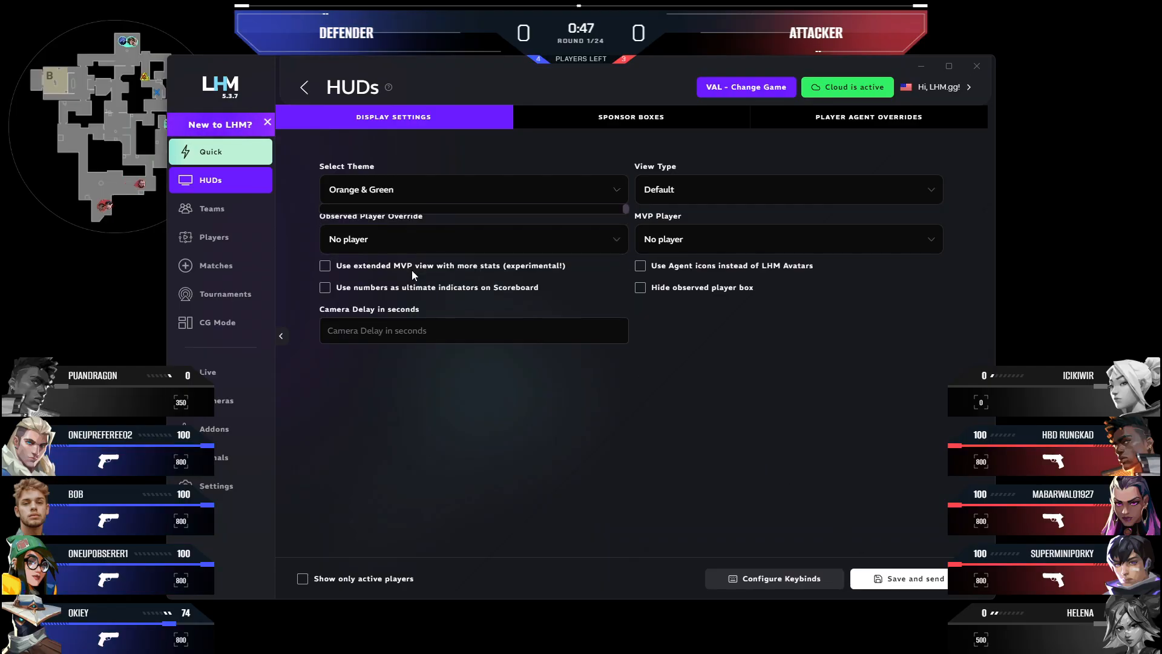
click(878, 580)
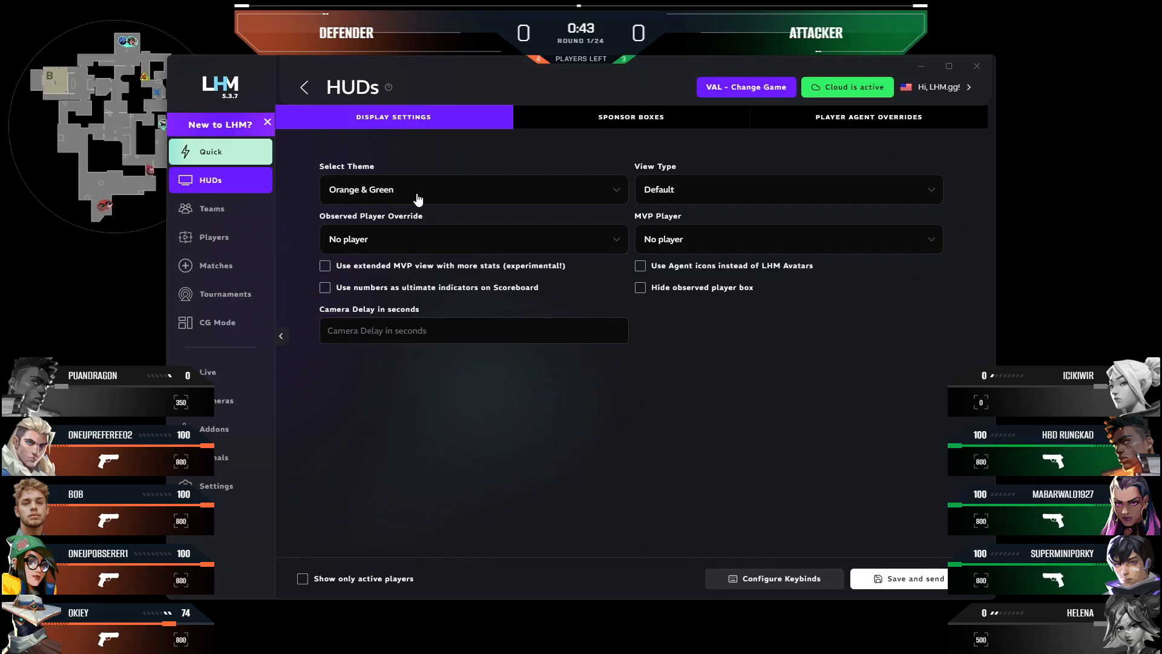
click(417, 196)
click(410, 297)
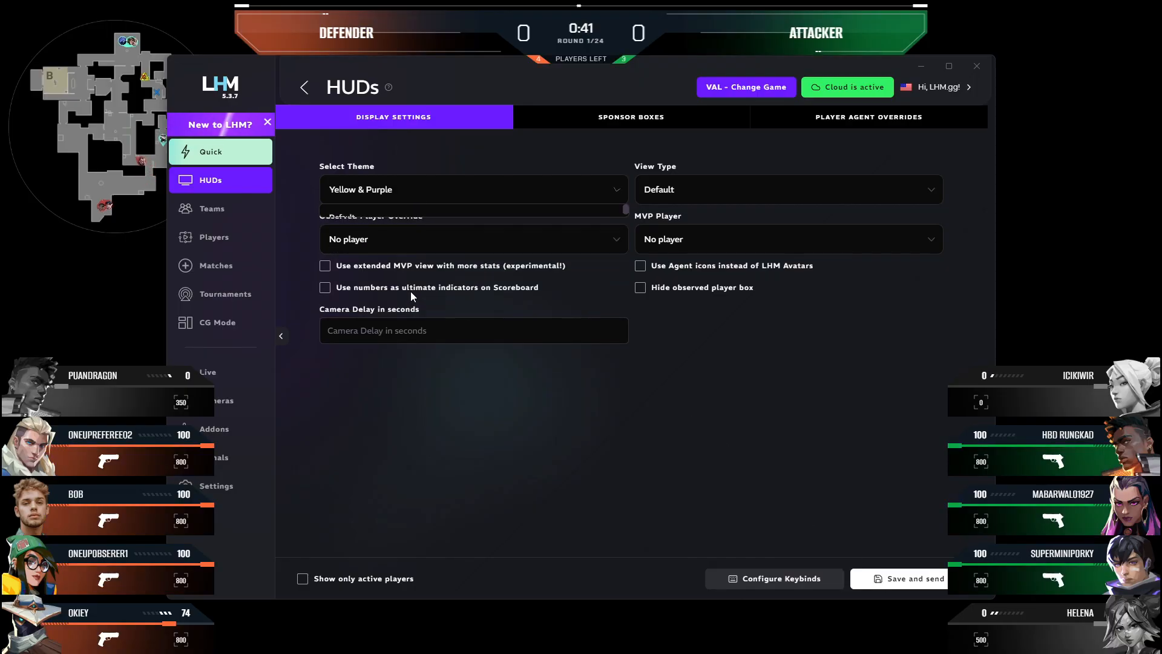
click(879, 578)
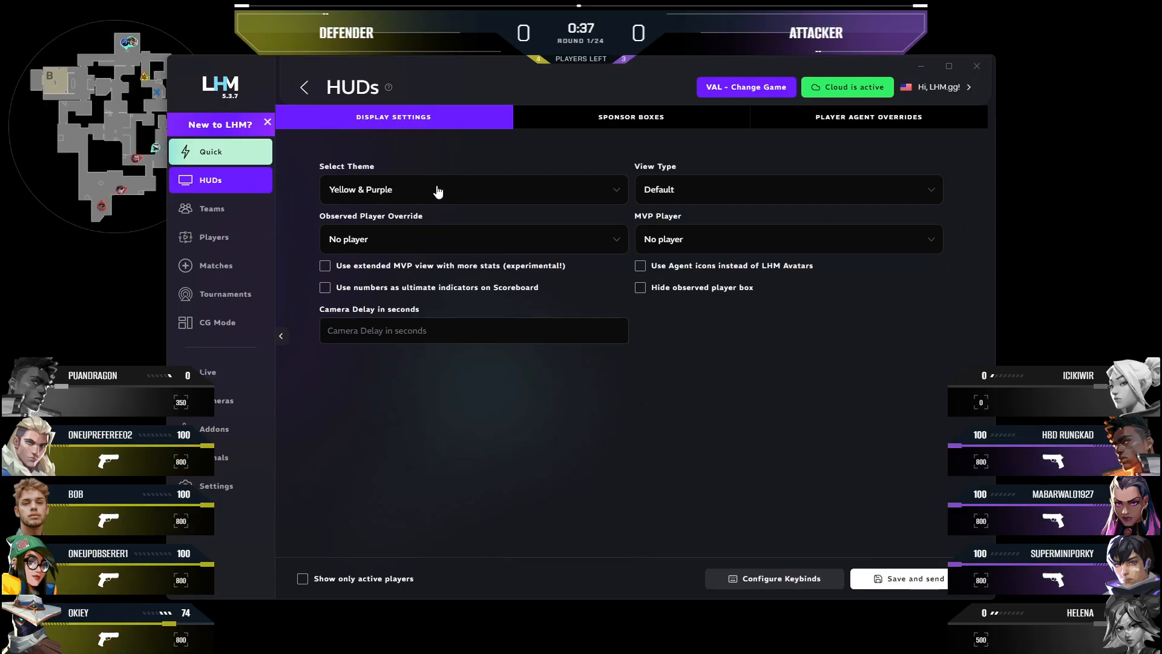
Step: Set the HUD theme back to Default and send the change to the overlay
click(434, 189)
click(421, 216)
click(887, 578)
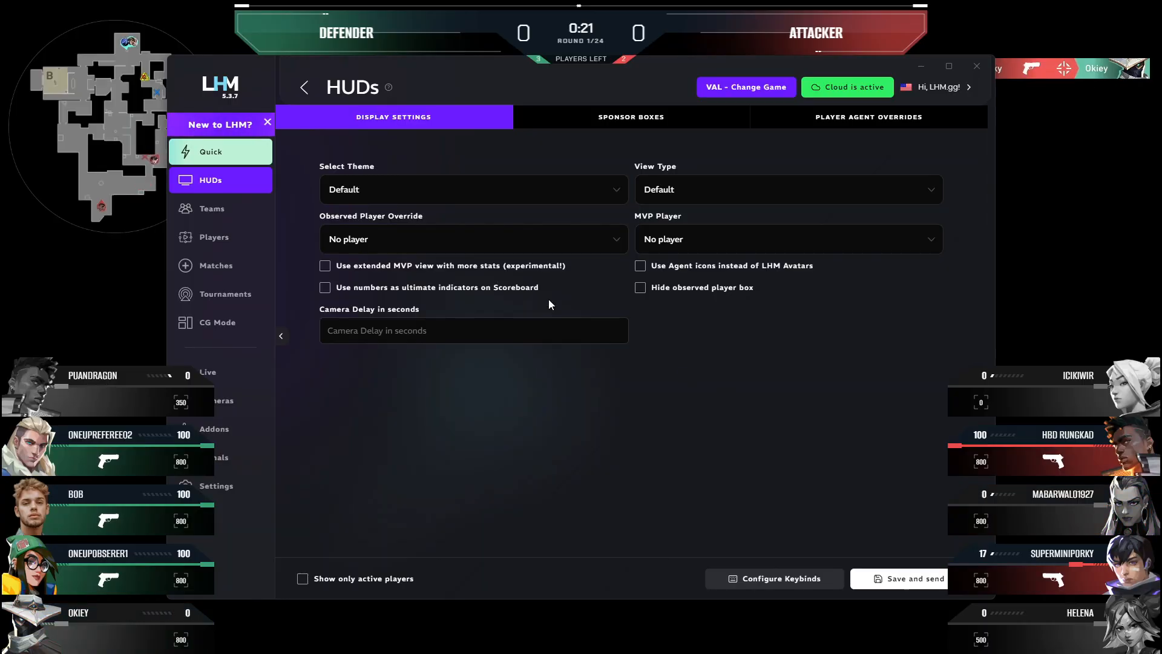
Step: Set the observed player override to the fourth player in the list and send the settings to the HUD
click(451, 244)
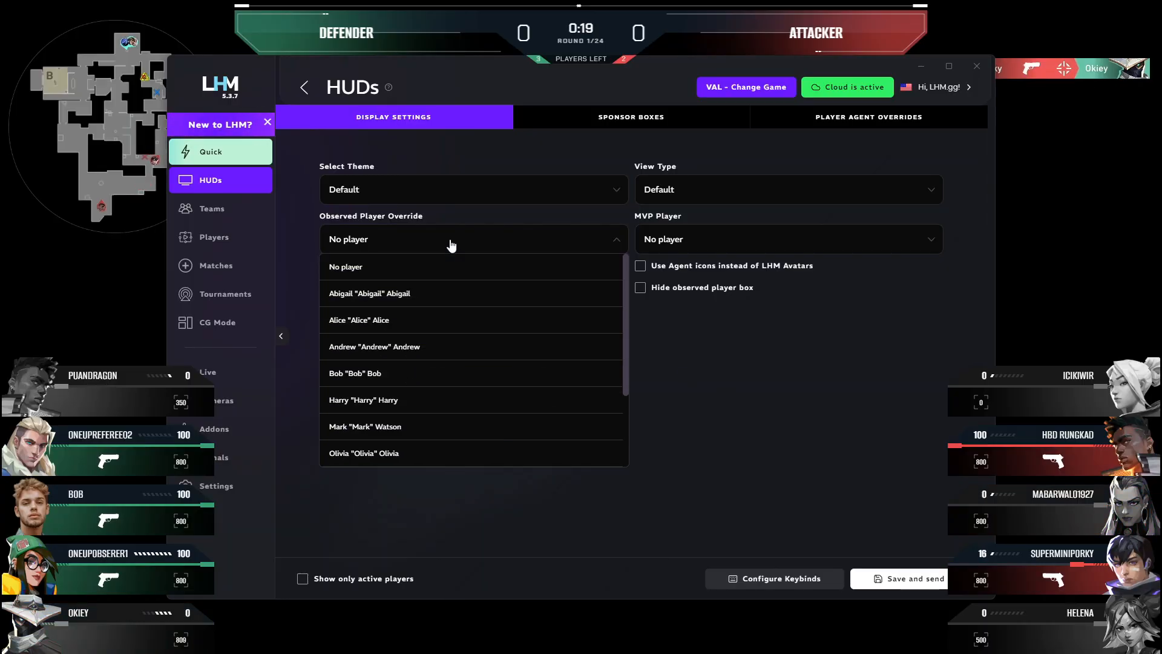
click(420, 374)
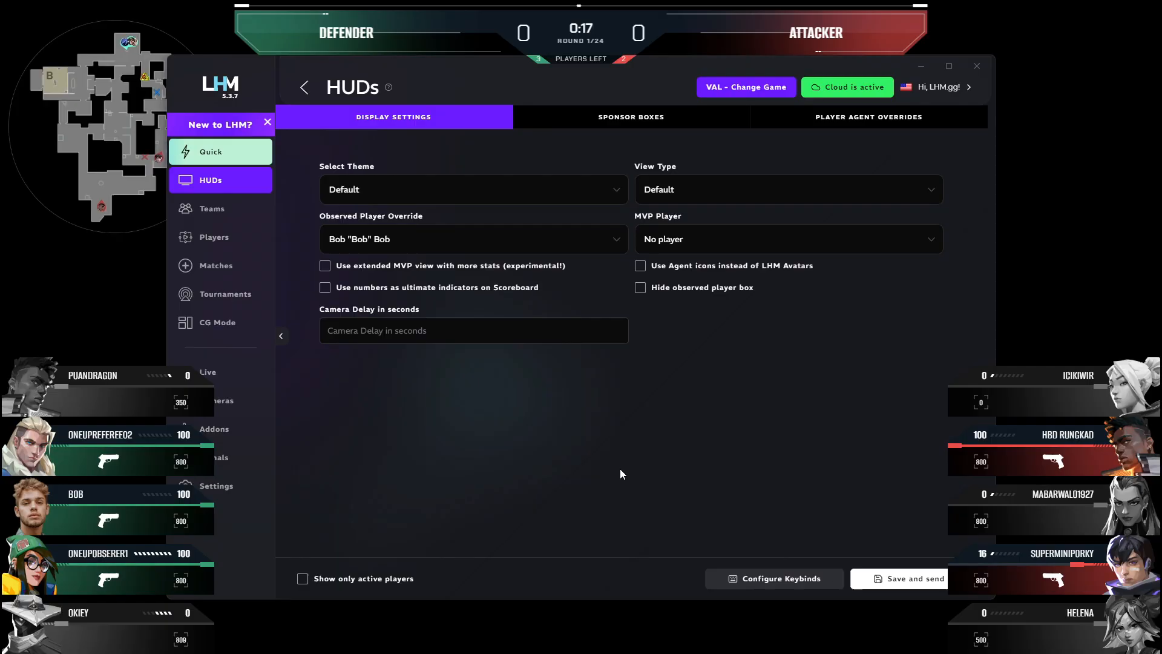
click(896, 578)
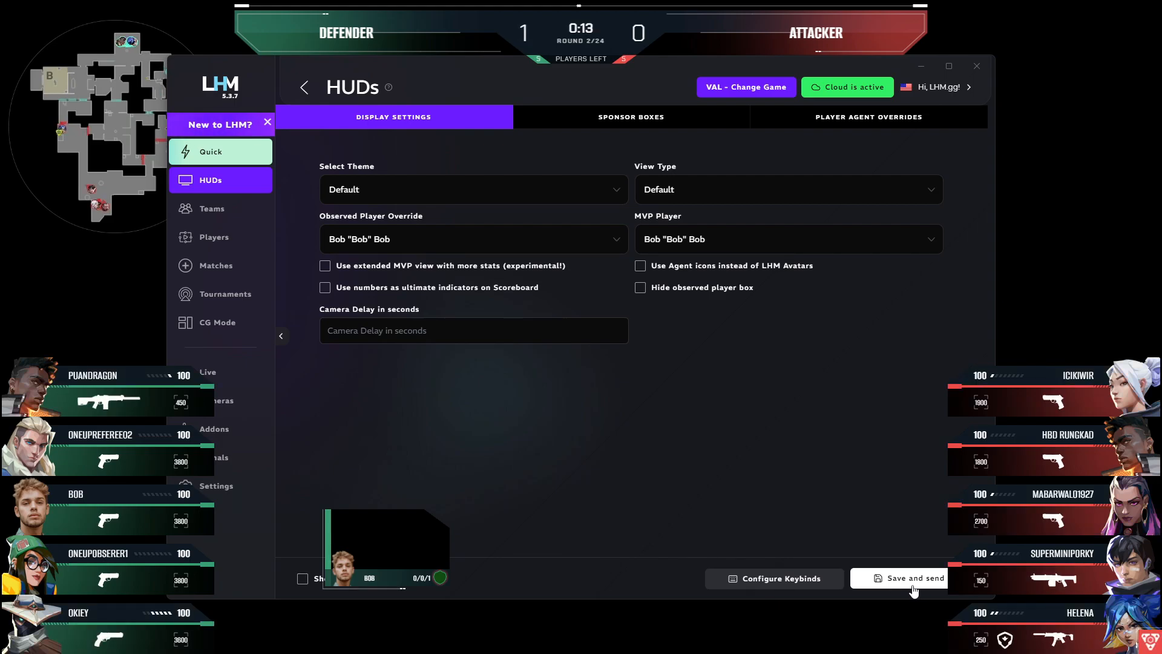
Step: Try the MVP view type by saving and sending it to the HUD, and return the view type to Default
click(674, 190)
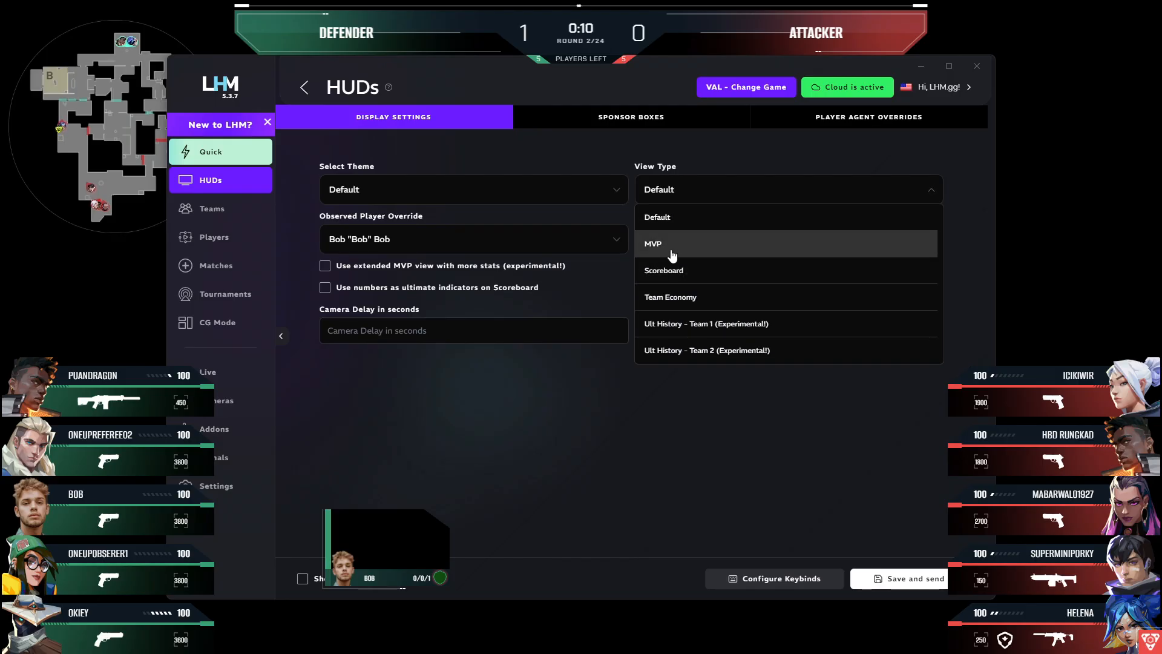
click(663, 243)
click(888, 588)
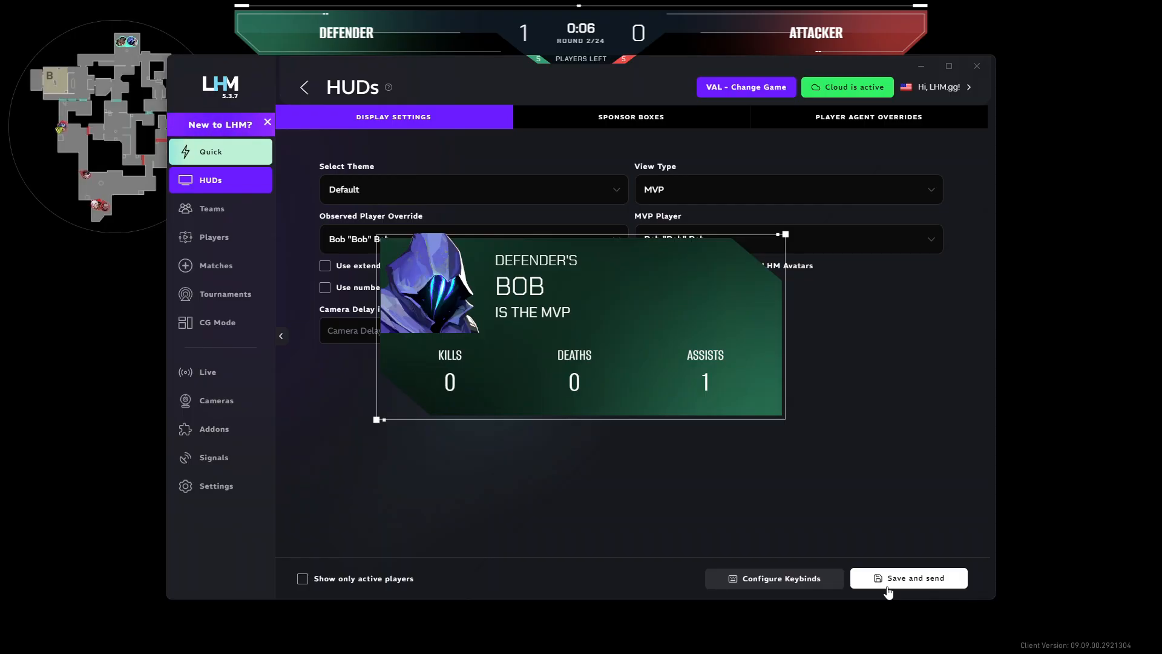
click(668, 198)
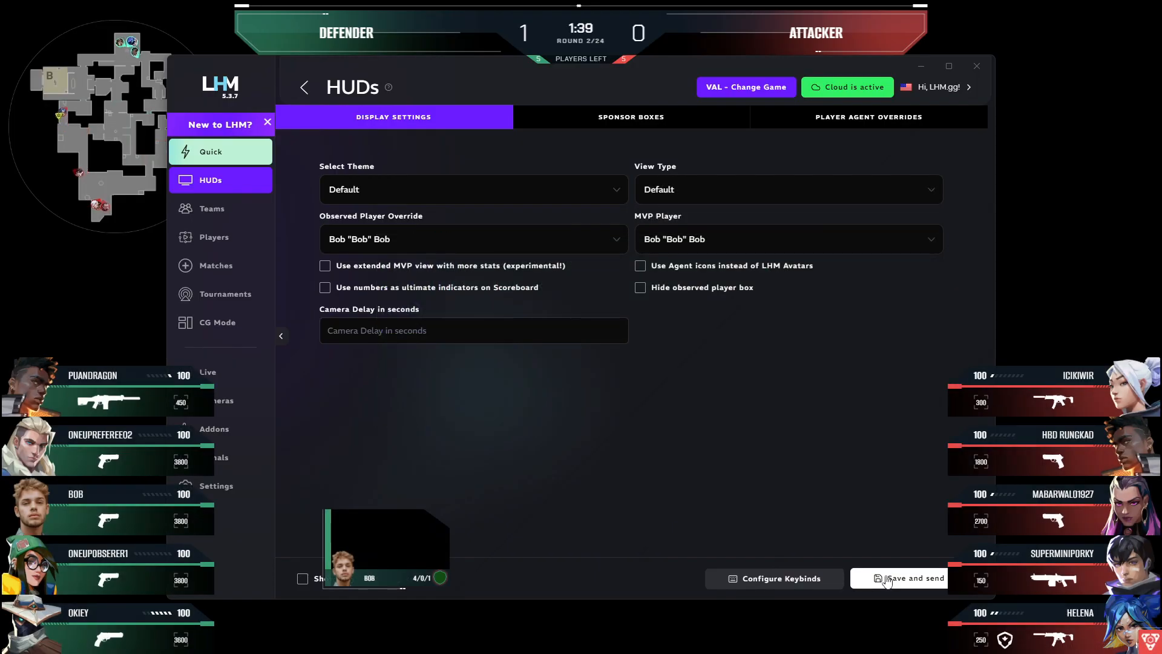
Step: Send the Scoreboard view type to the HUD, view it over the match video and skip the video ahead to a later round
click(659, 191)
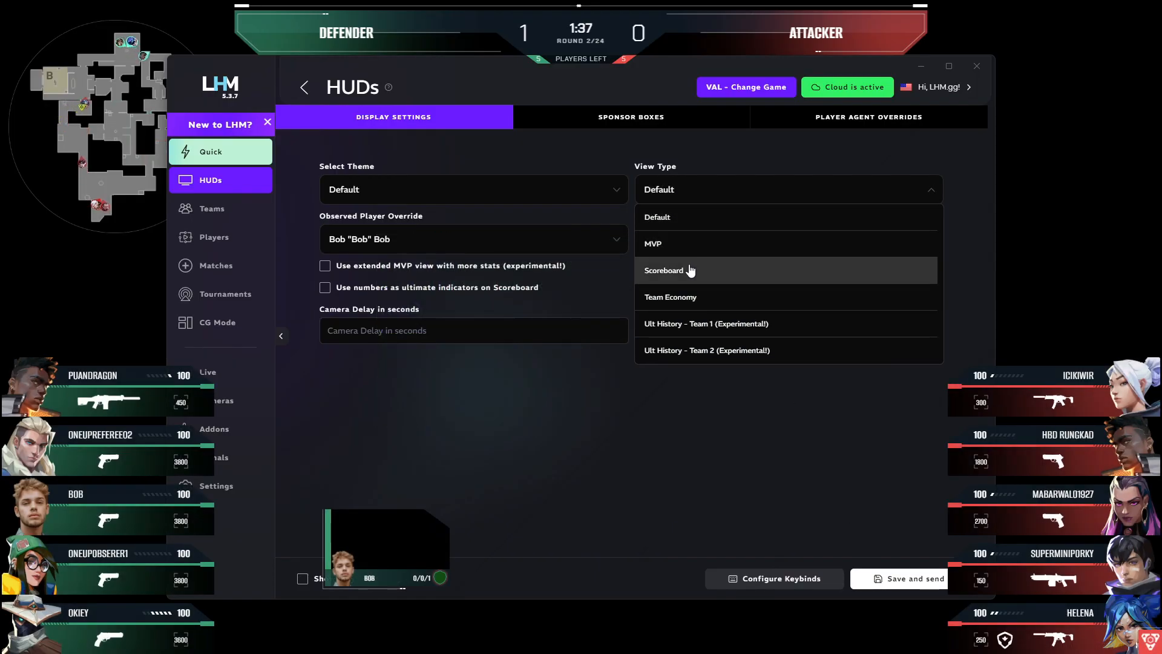
click(691, 270)
click(879, 579)
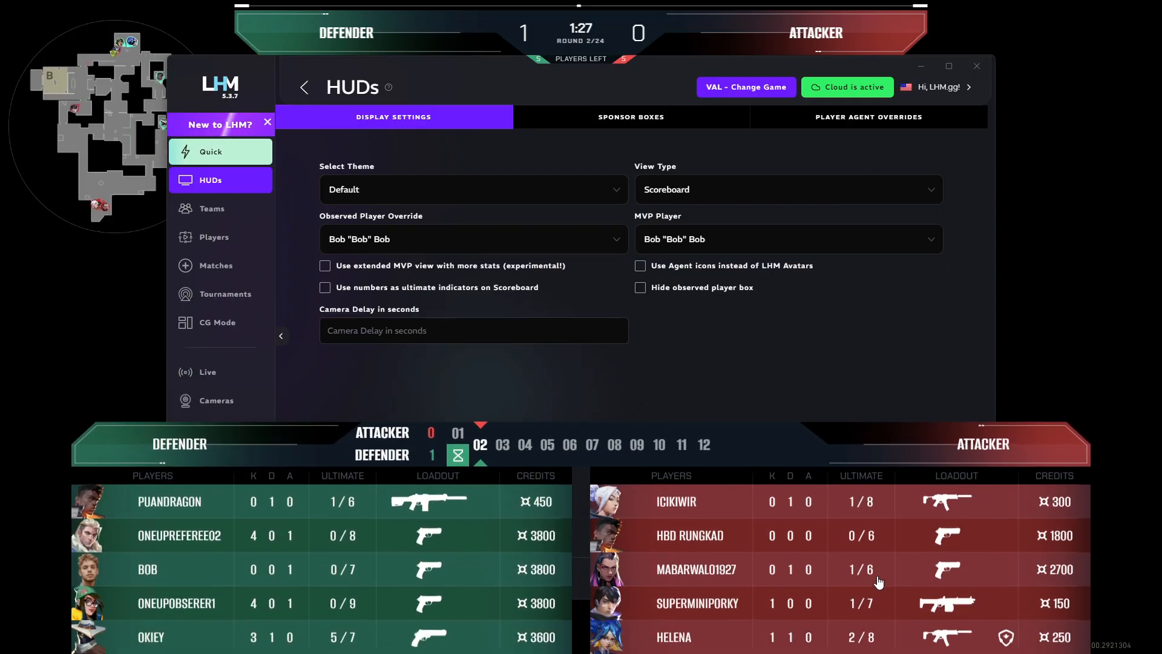
click(1035, 384)
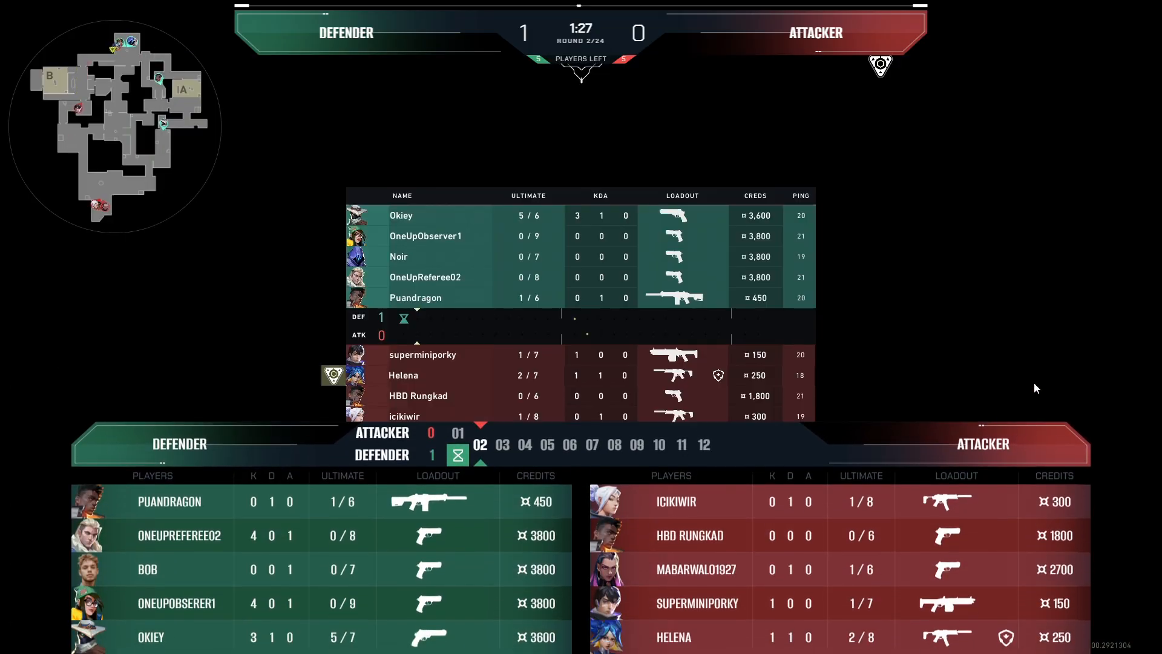
click(581, 625)
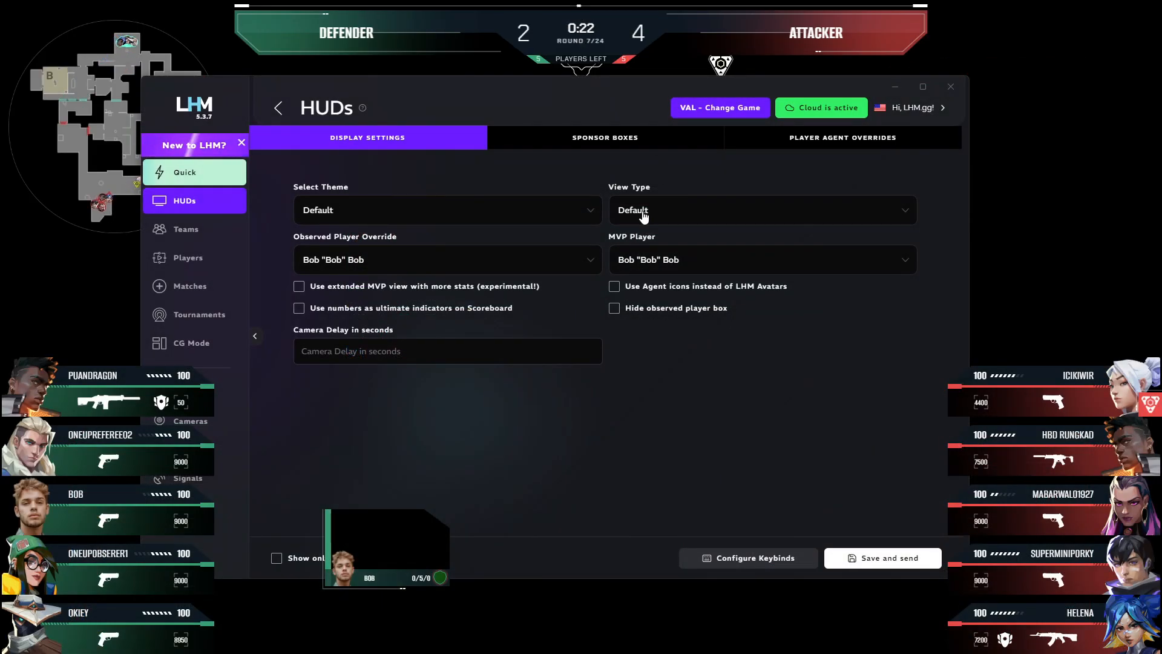
Step: Try the Team Economy and Ult History - Team 1 view types on the HUD, saving and sending each one
click(644, 212)
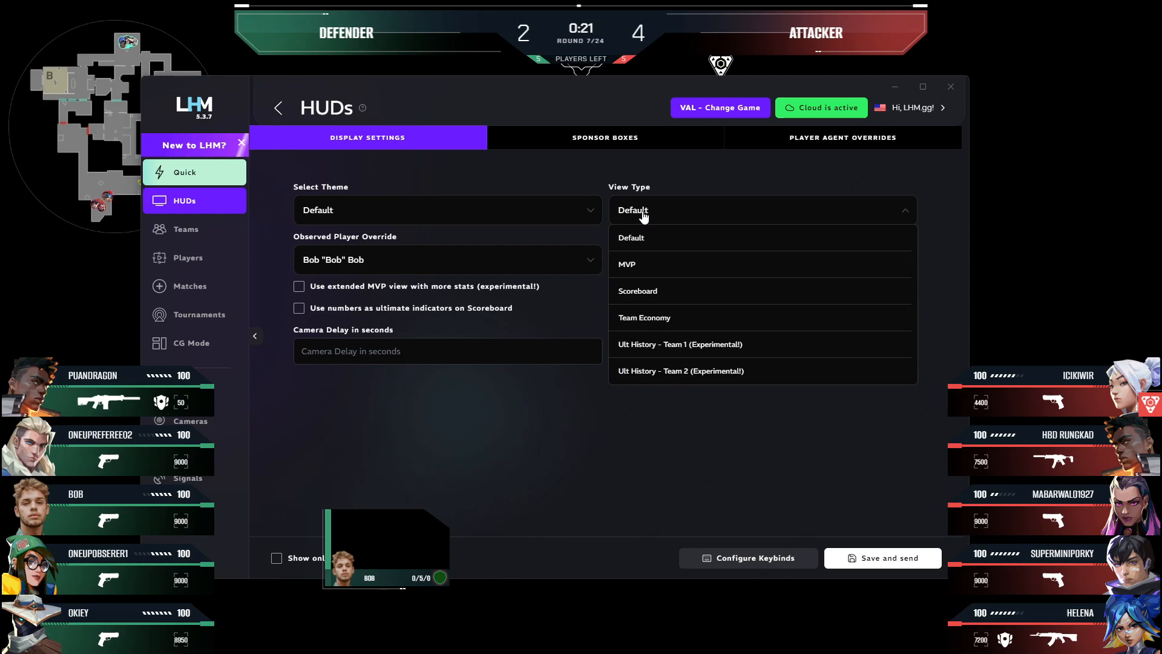
click(650, 318)
click(867, 560)
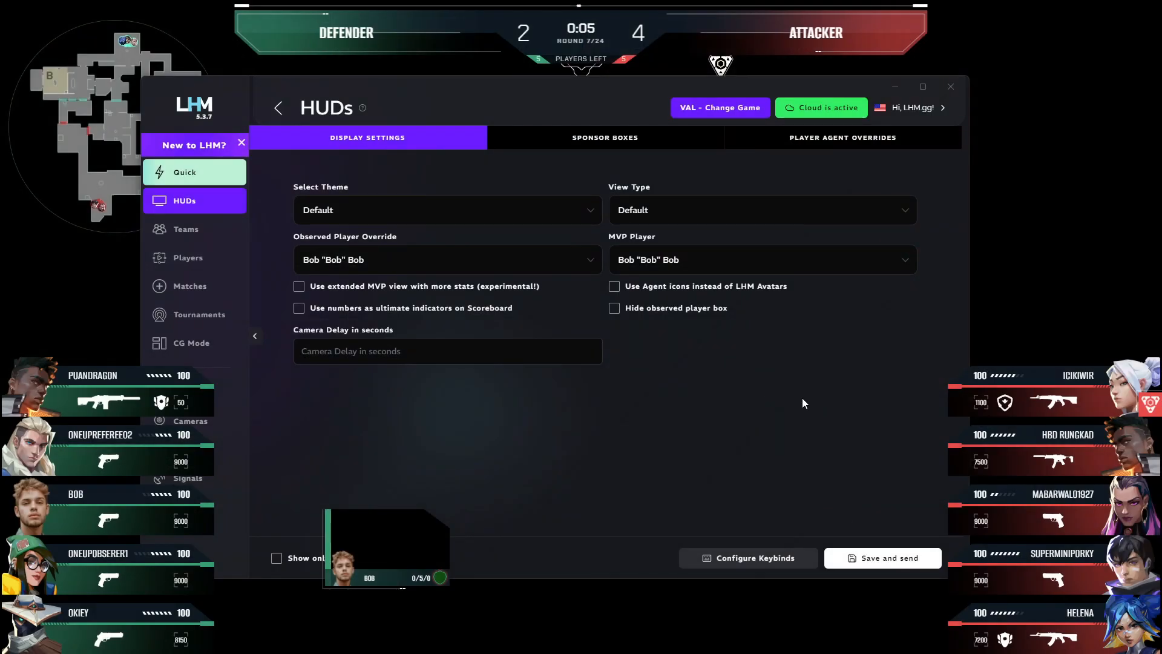
click(666, 223)
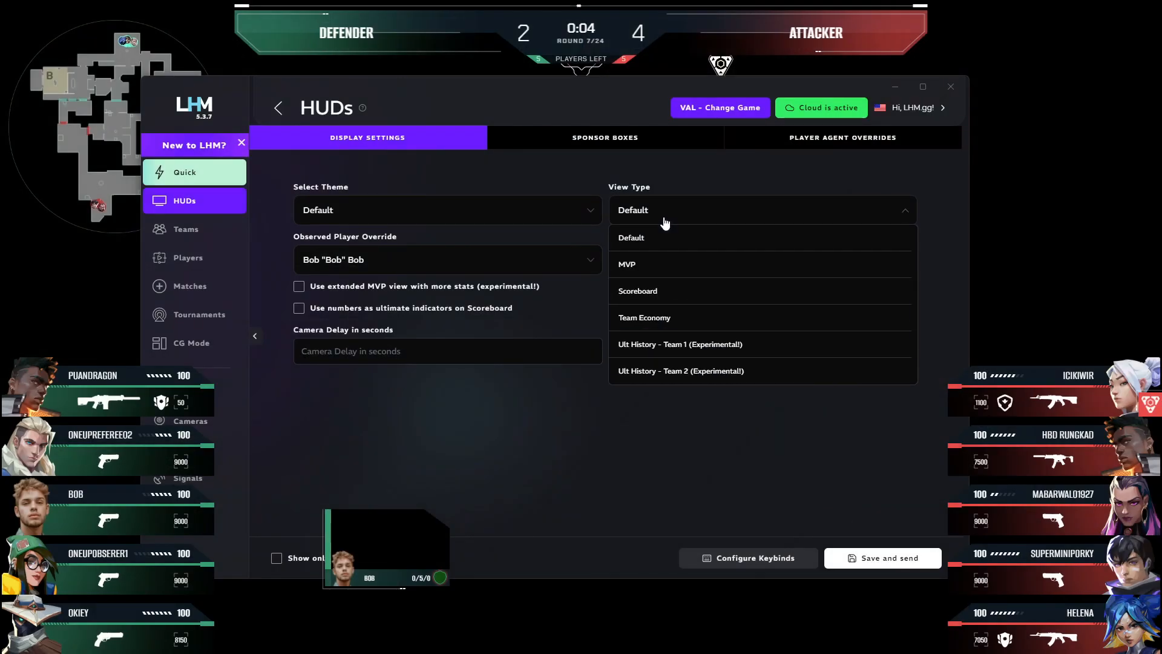
click(680, 345)
click(851, 558)
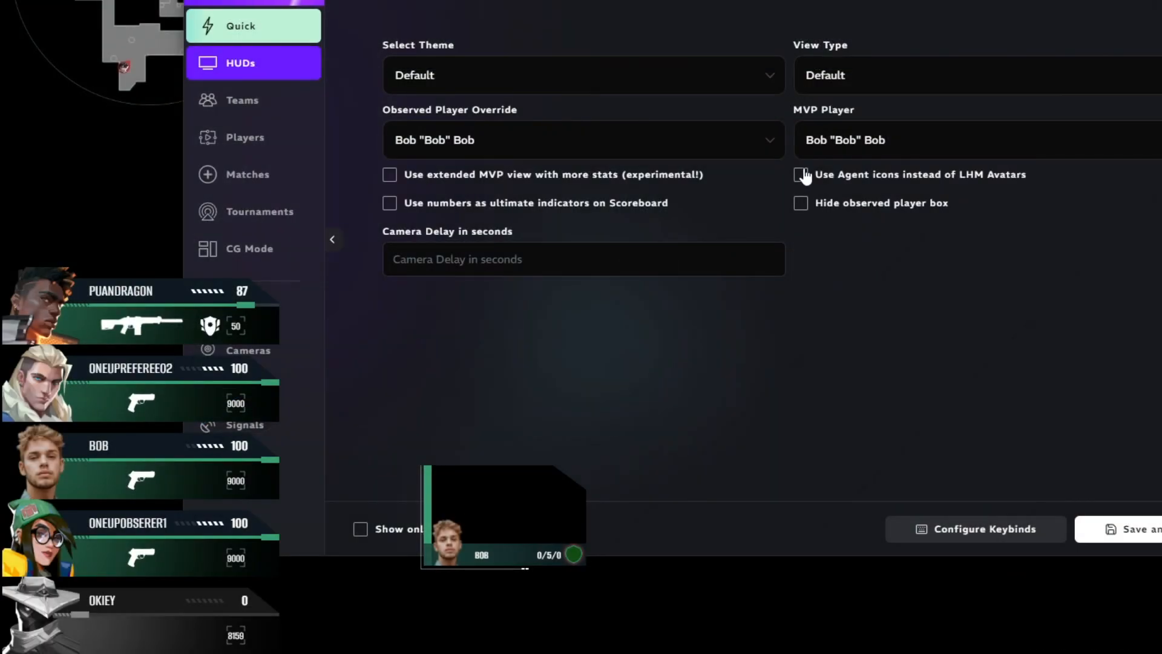
Step: Try using Agent icons instead of LHM Avatars, saving and sending the option to the HUD
click(614, 287)
click(1124, 533)
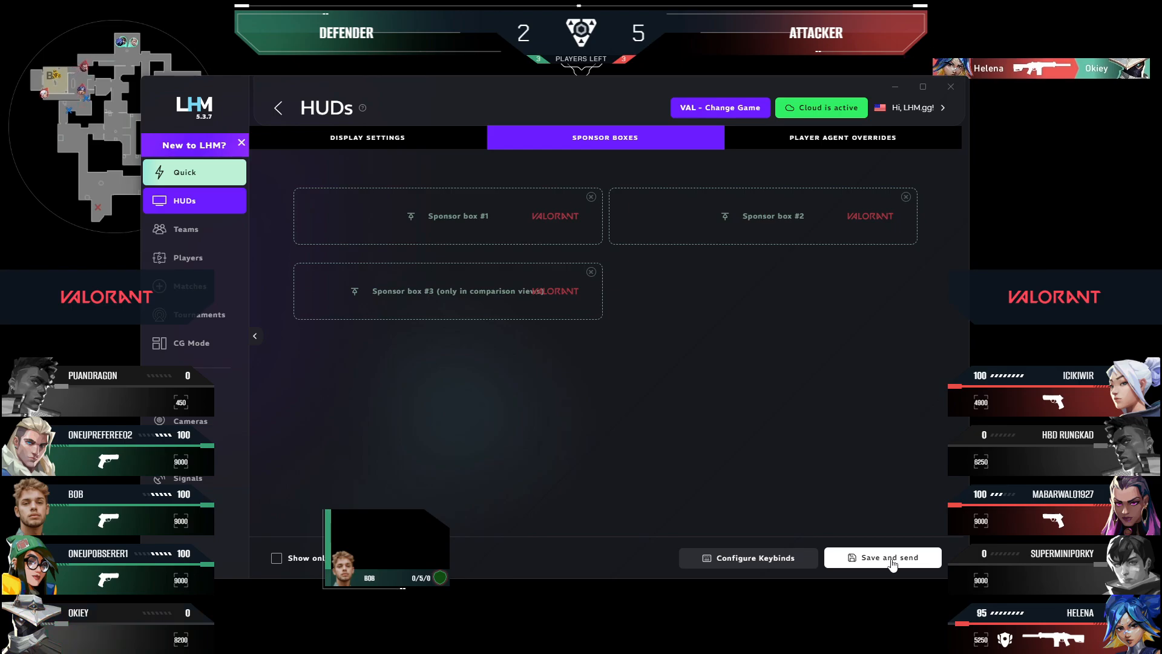
Step: Set the player agent override for Left 1 to Breach and send it to the HUD
click(781, 137)
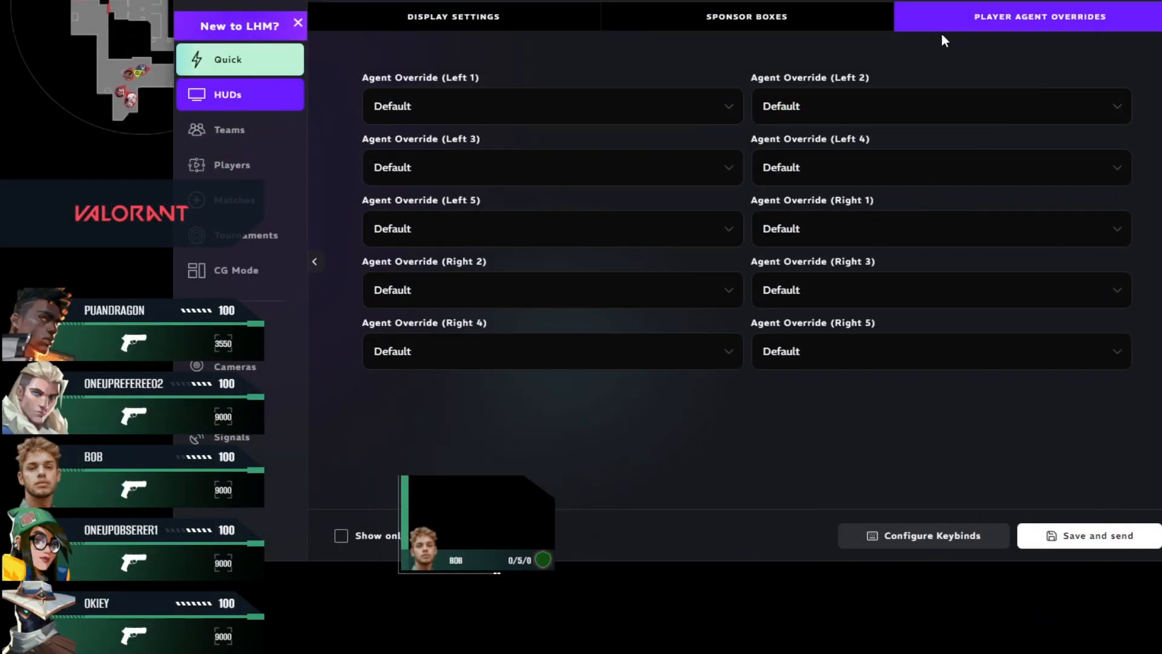
click(391, 109)
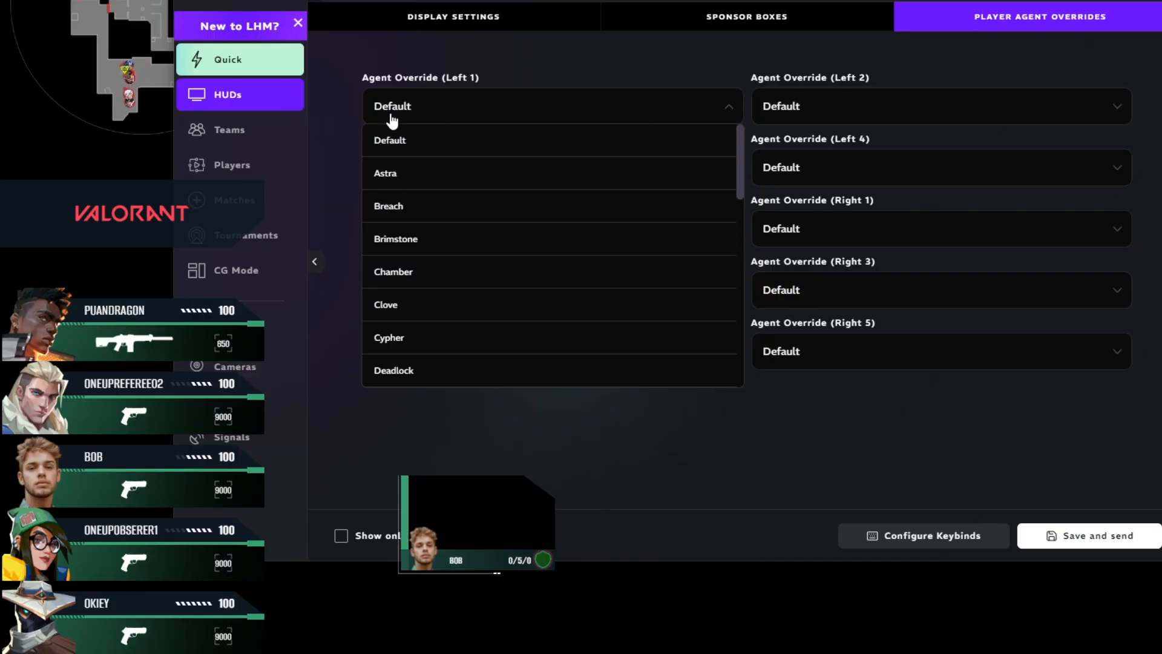
click(399, 207)
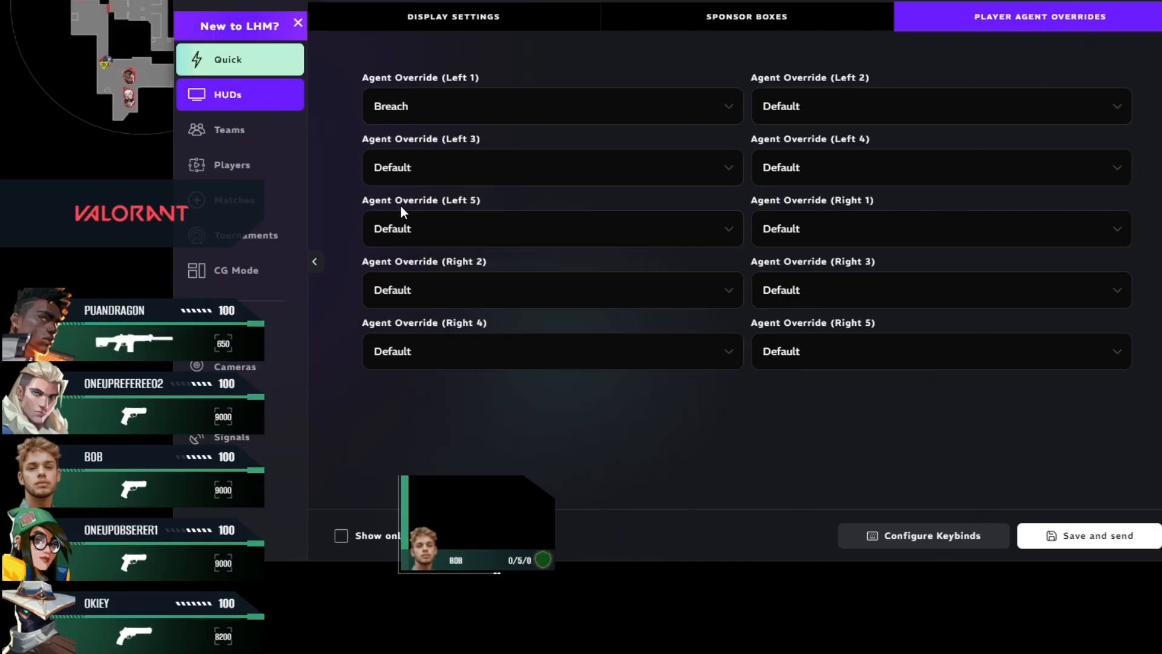
click(1067, 536)
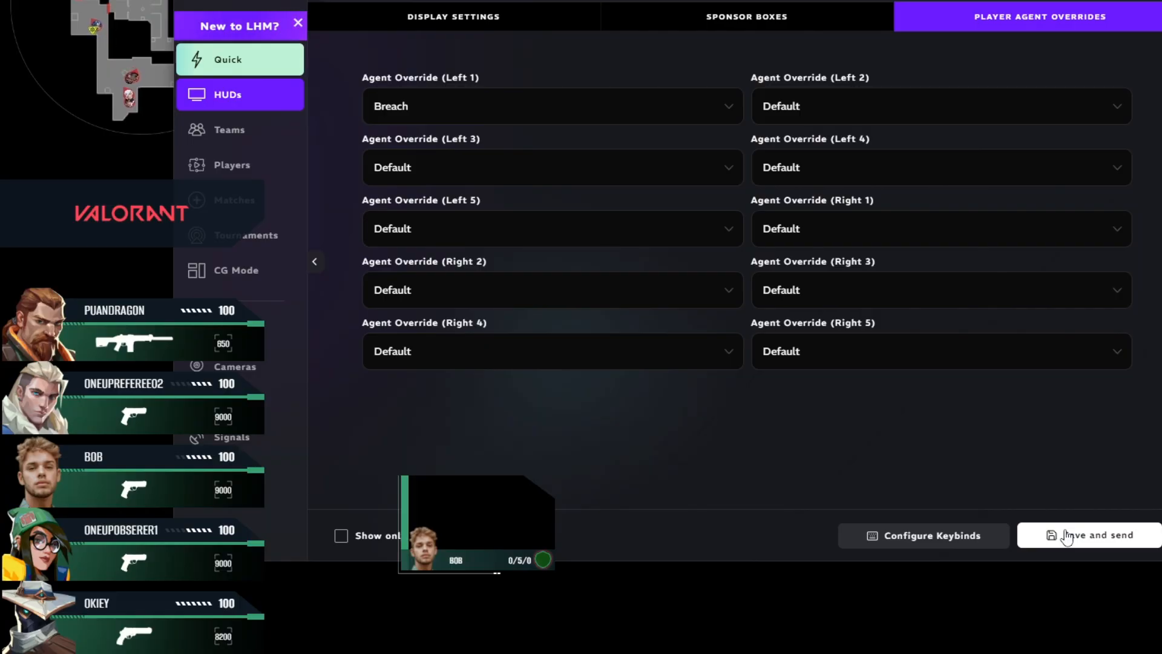